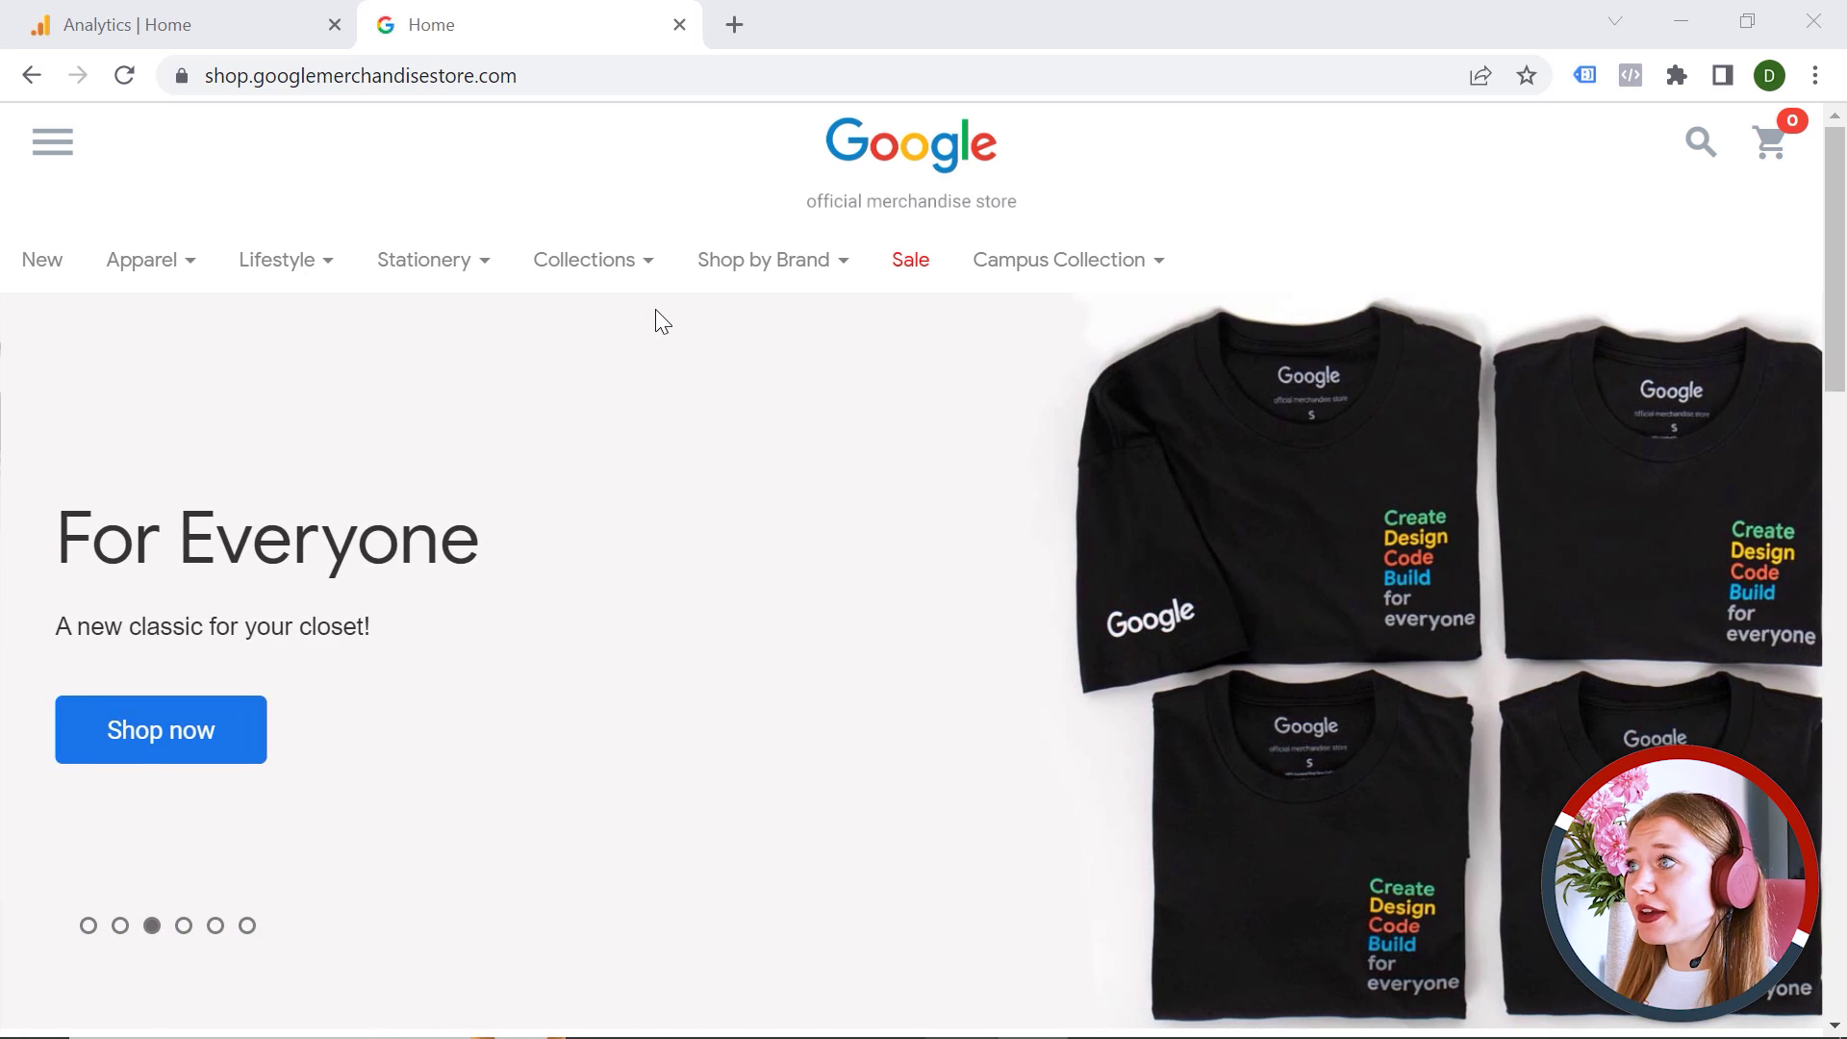
Move from the Analytics Home dashboard tab over to the Google Merchandise Store tab
click(208, 29)
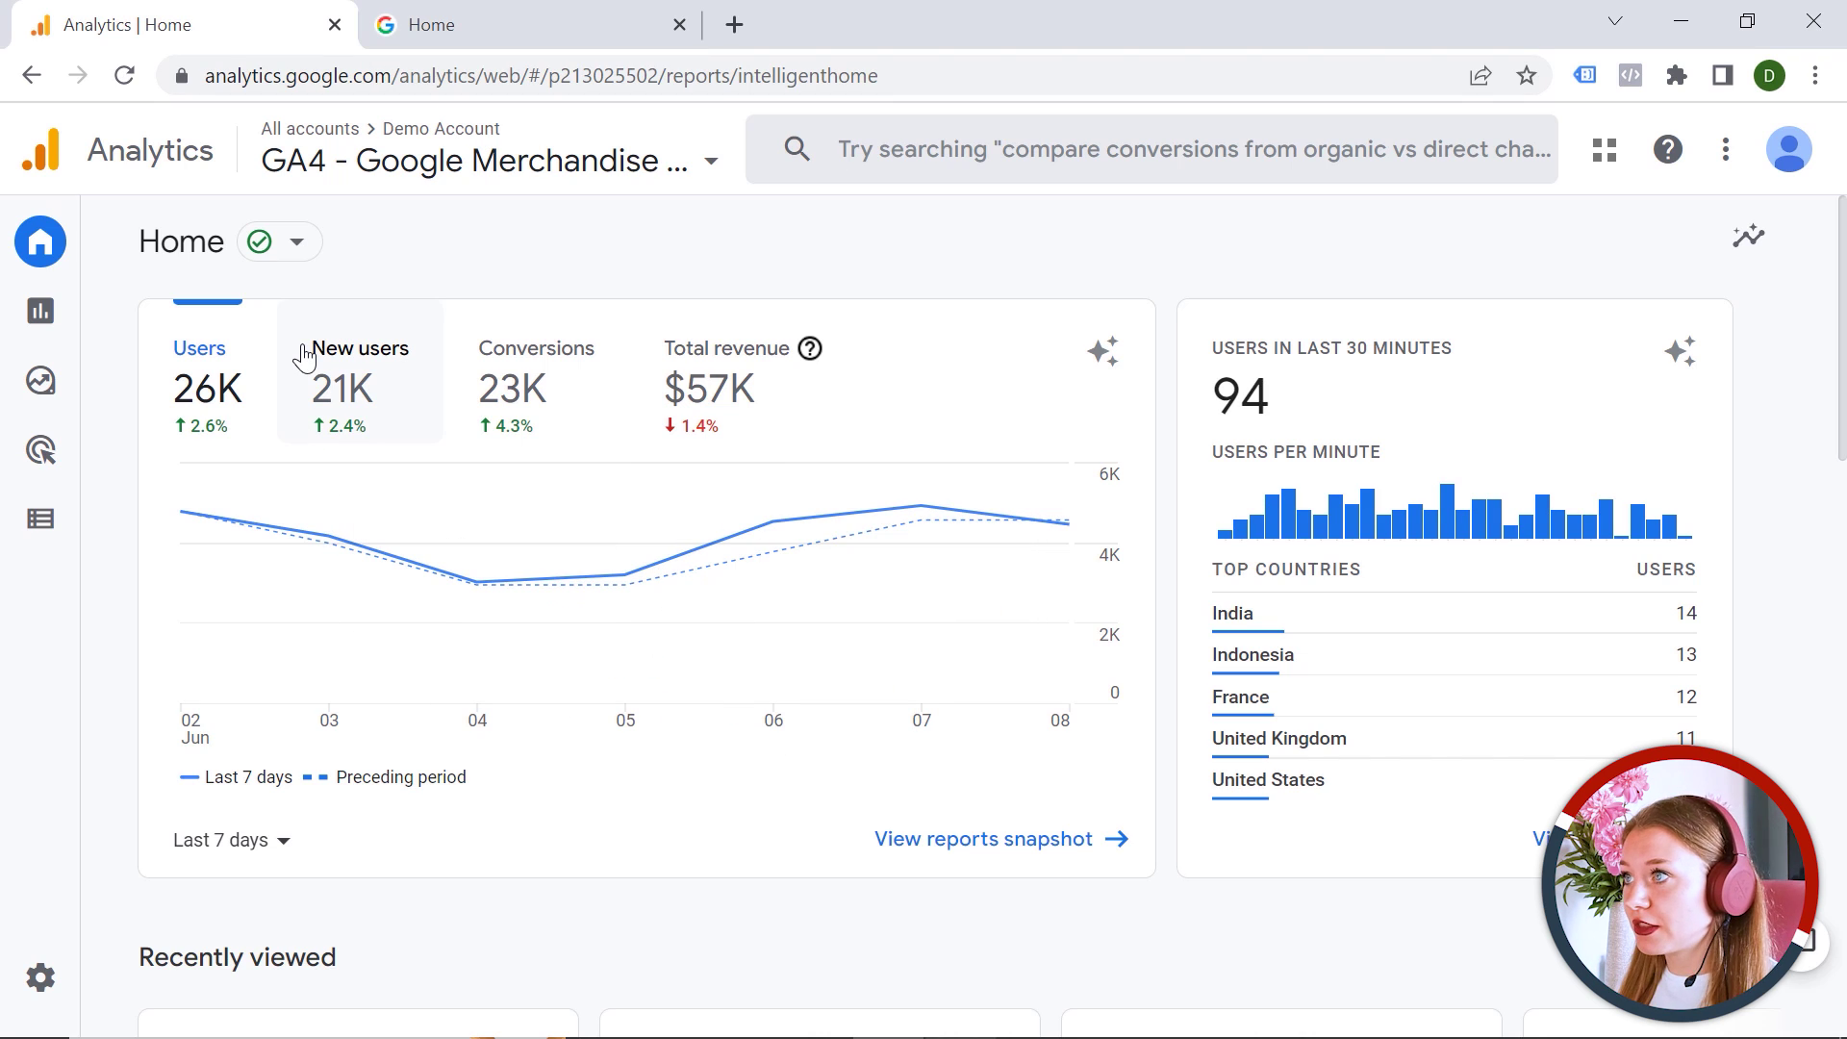
click(504, 34)
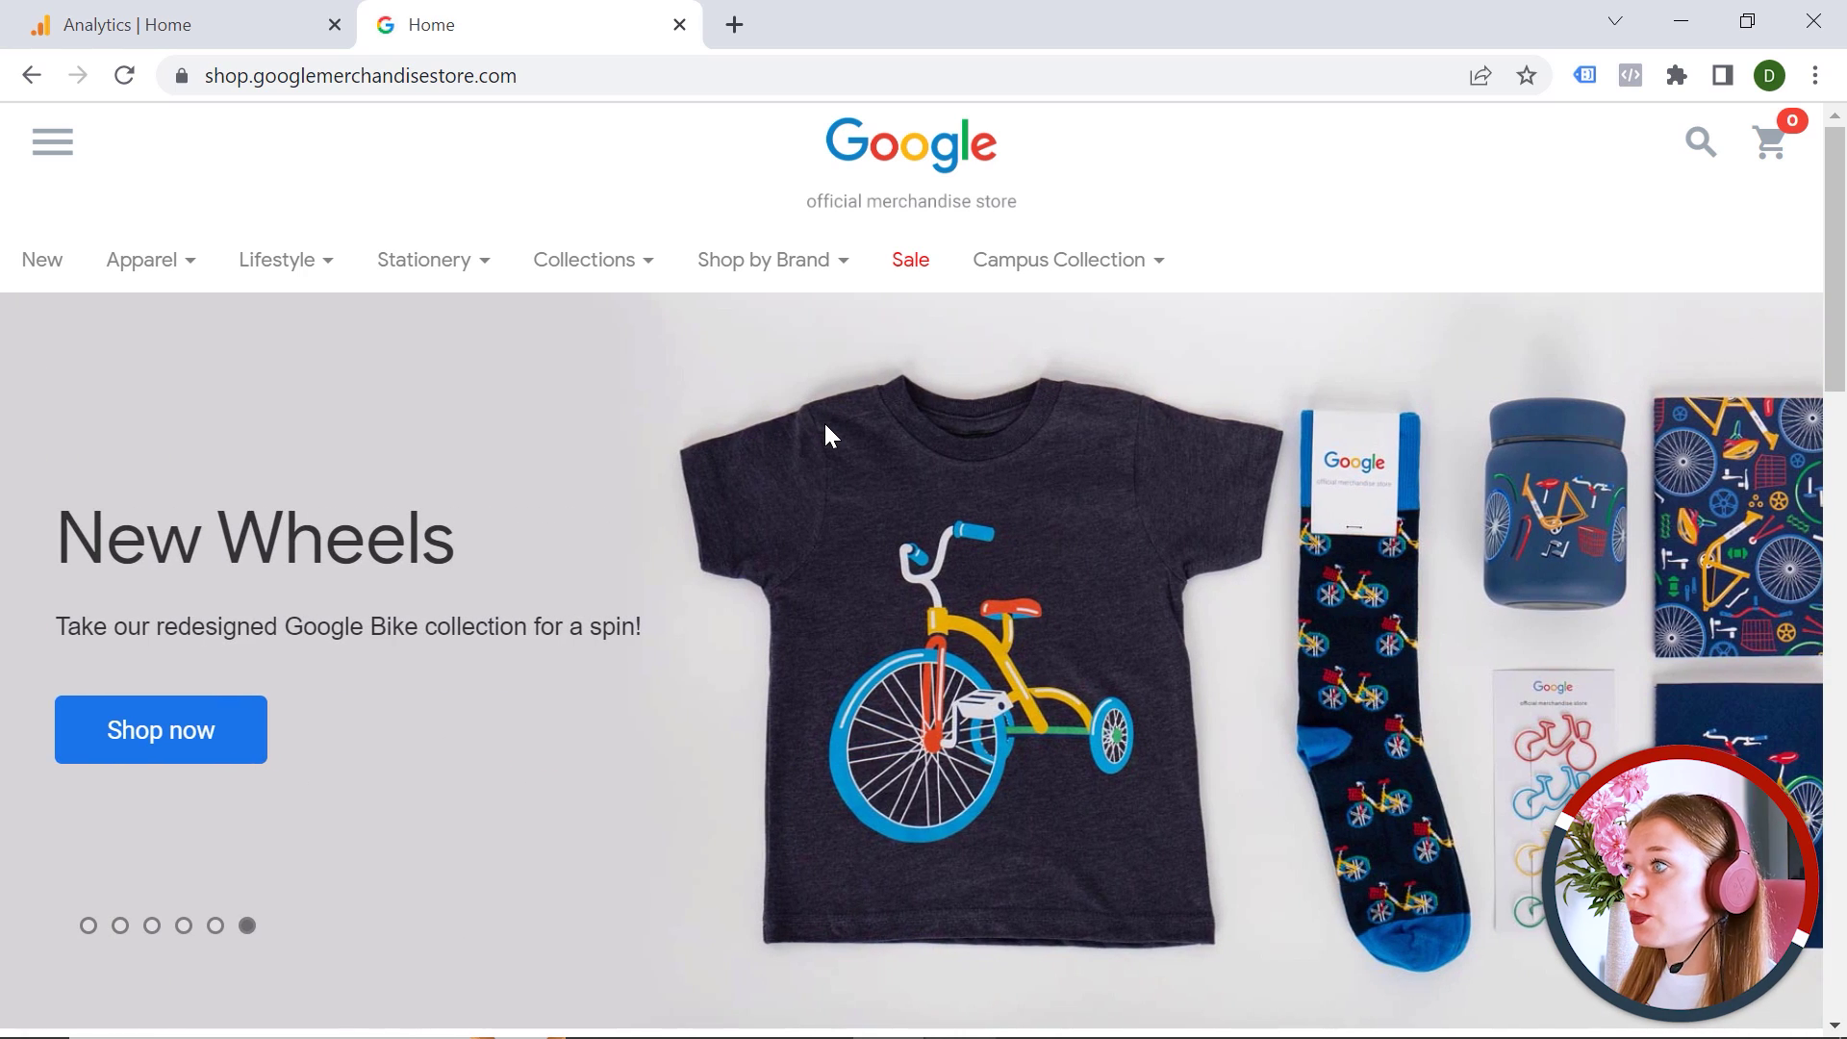
click(265, 24)
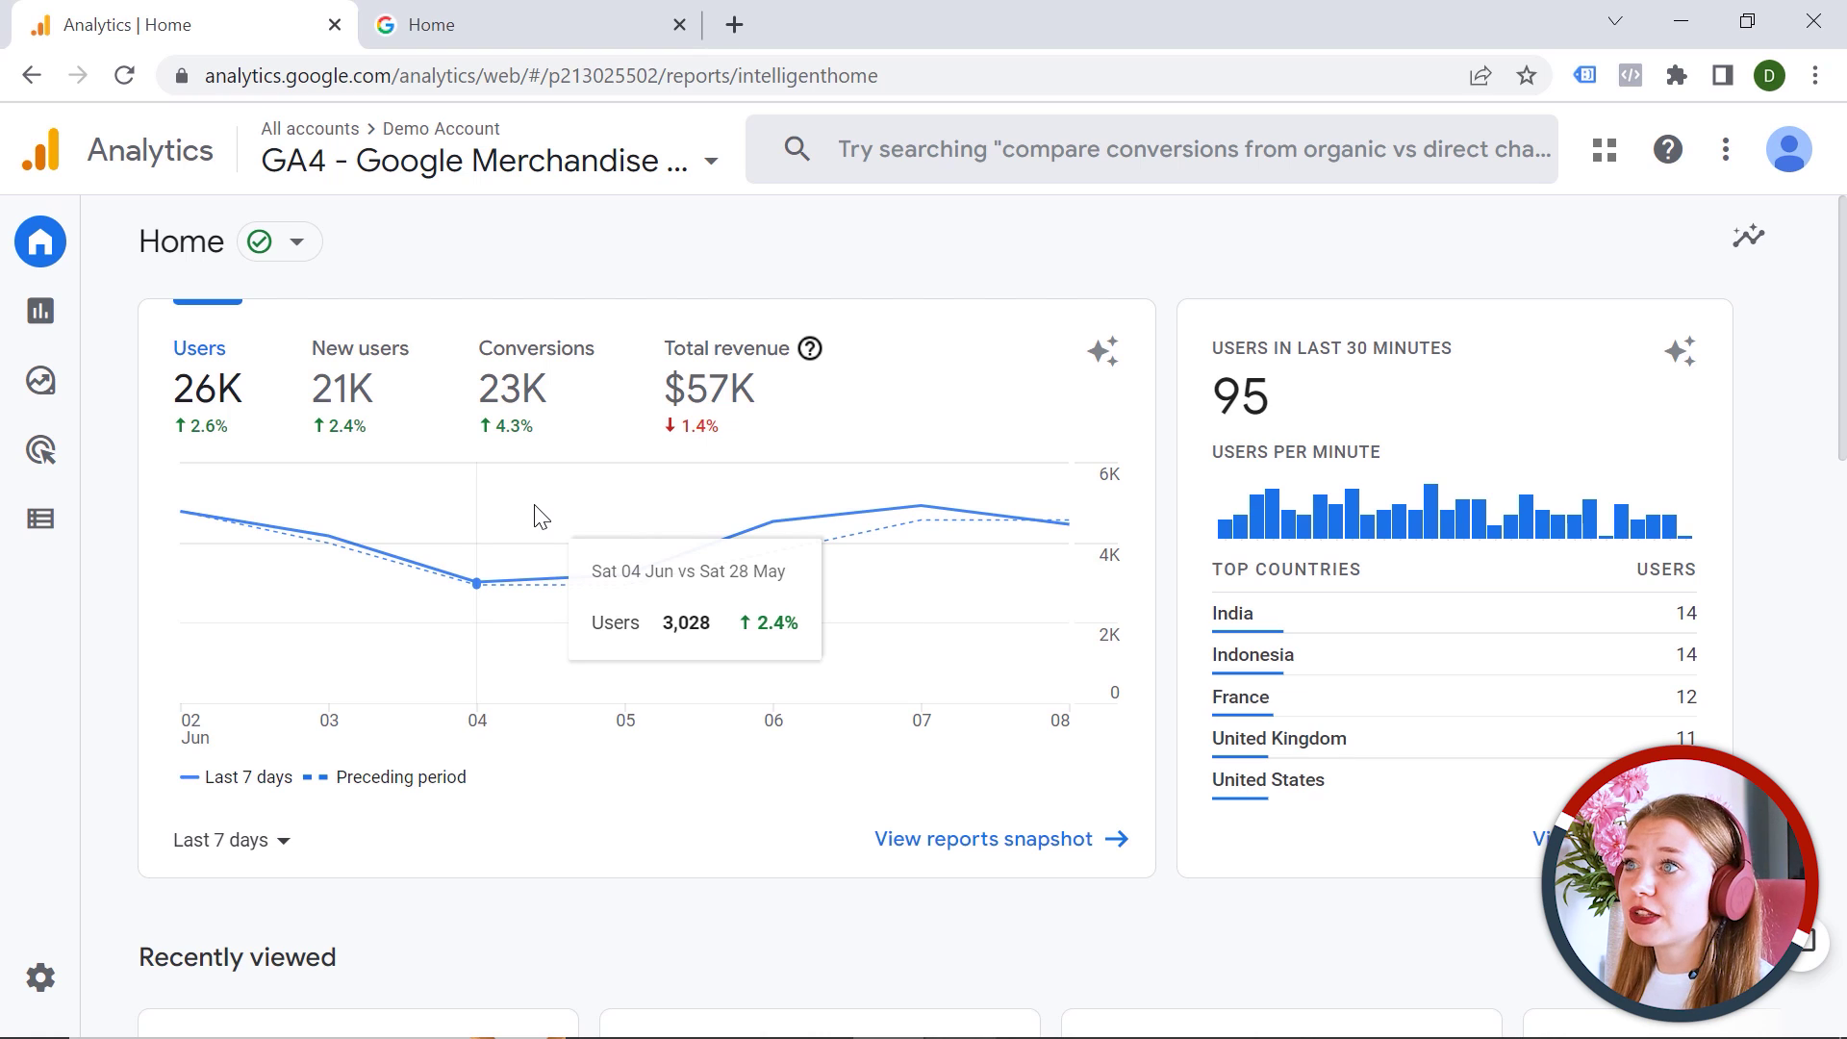
Reveal the global site tag (gtag.js) code for the North America & Canada Website stream
click(36, 1005)
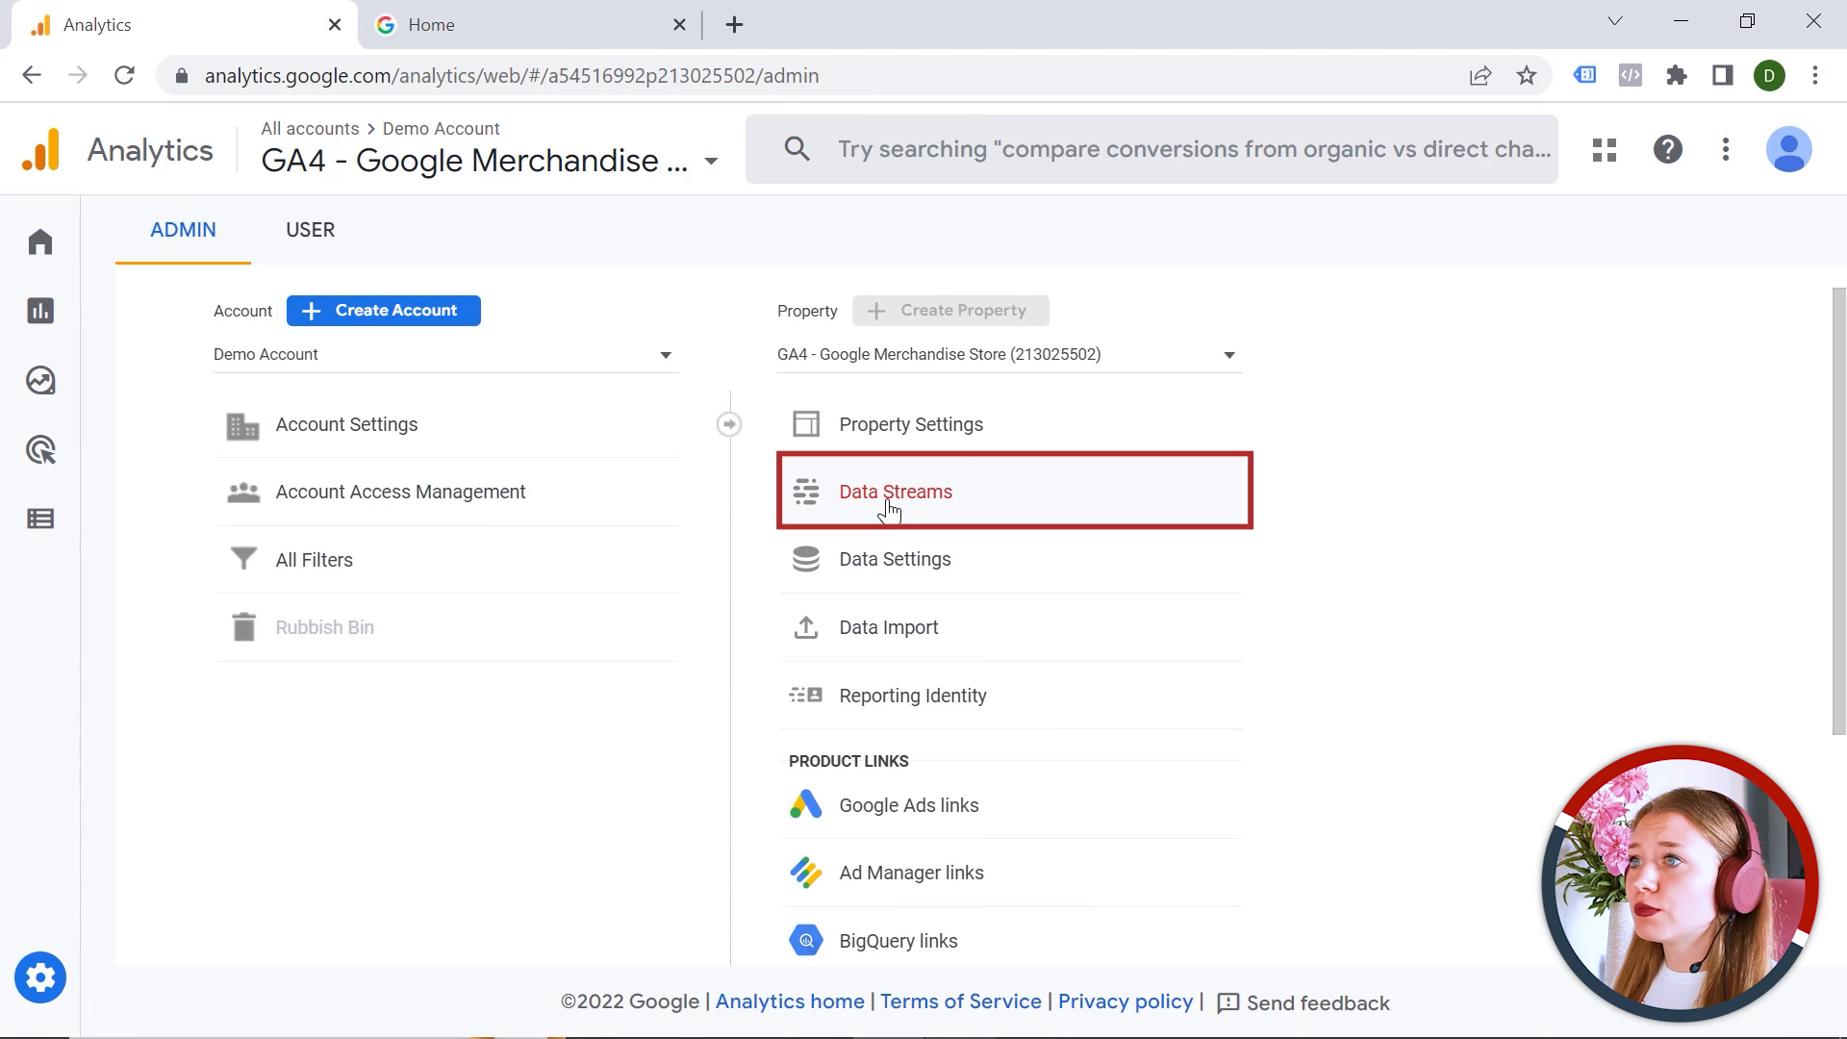
click(887, 510)
click(866, 531)
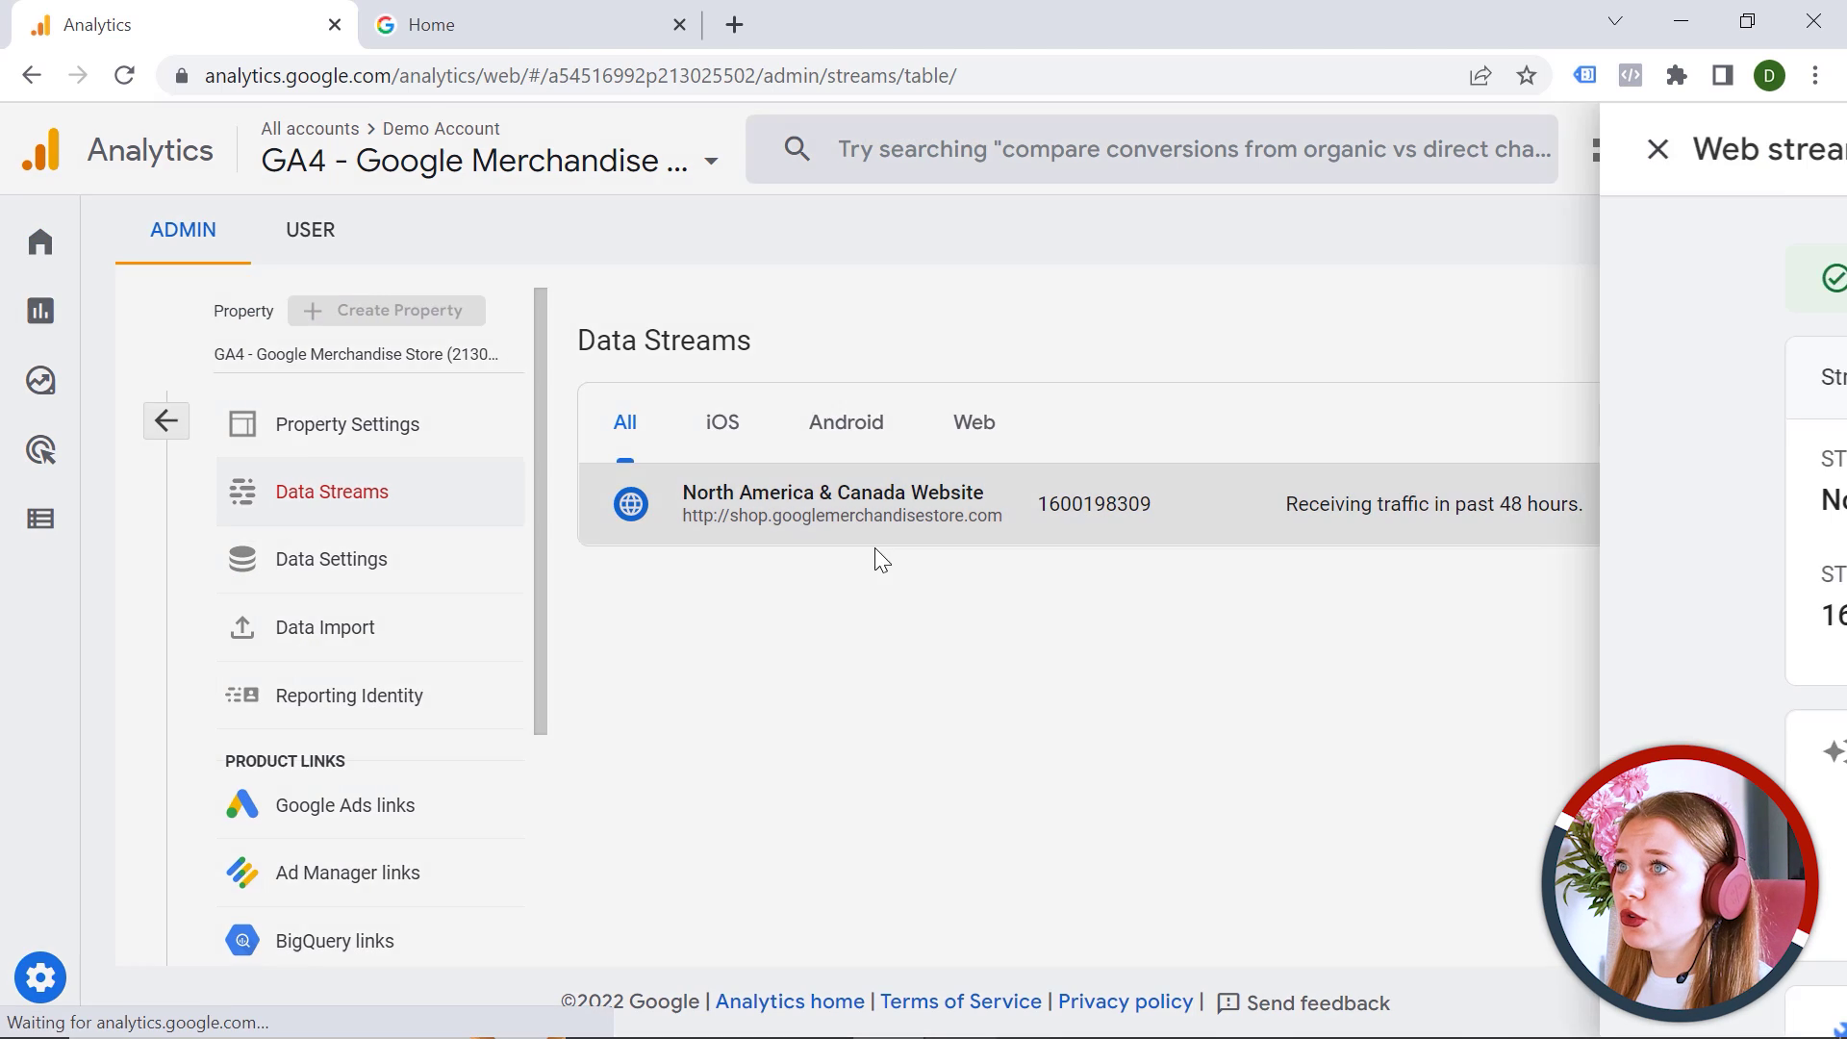
scroll(846, 491, down, 7)
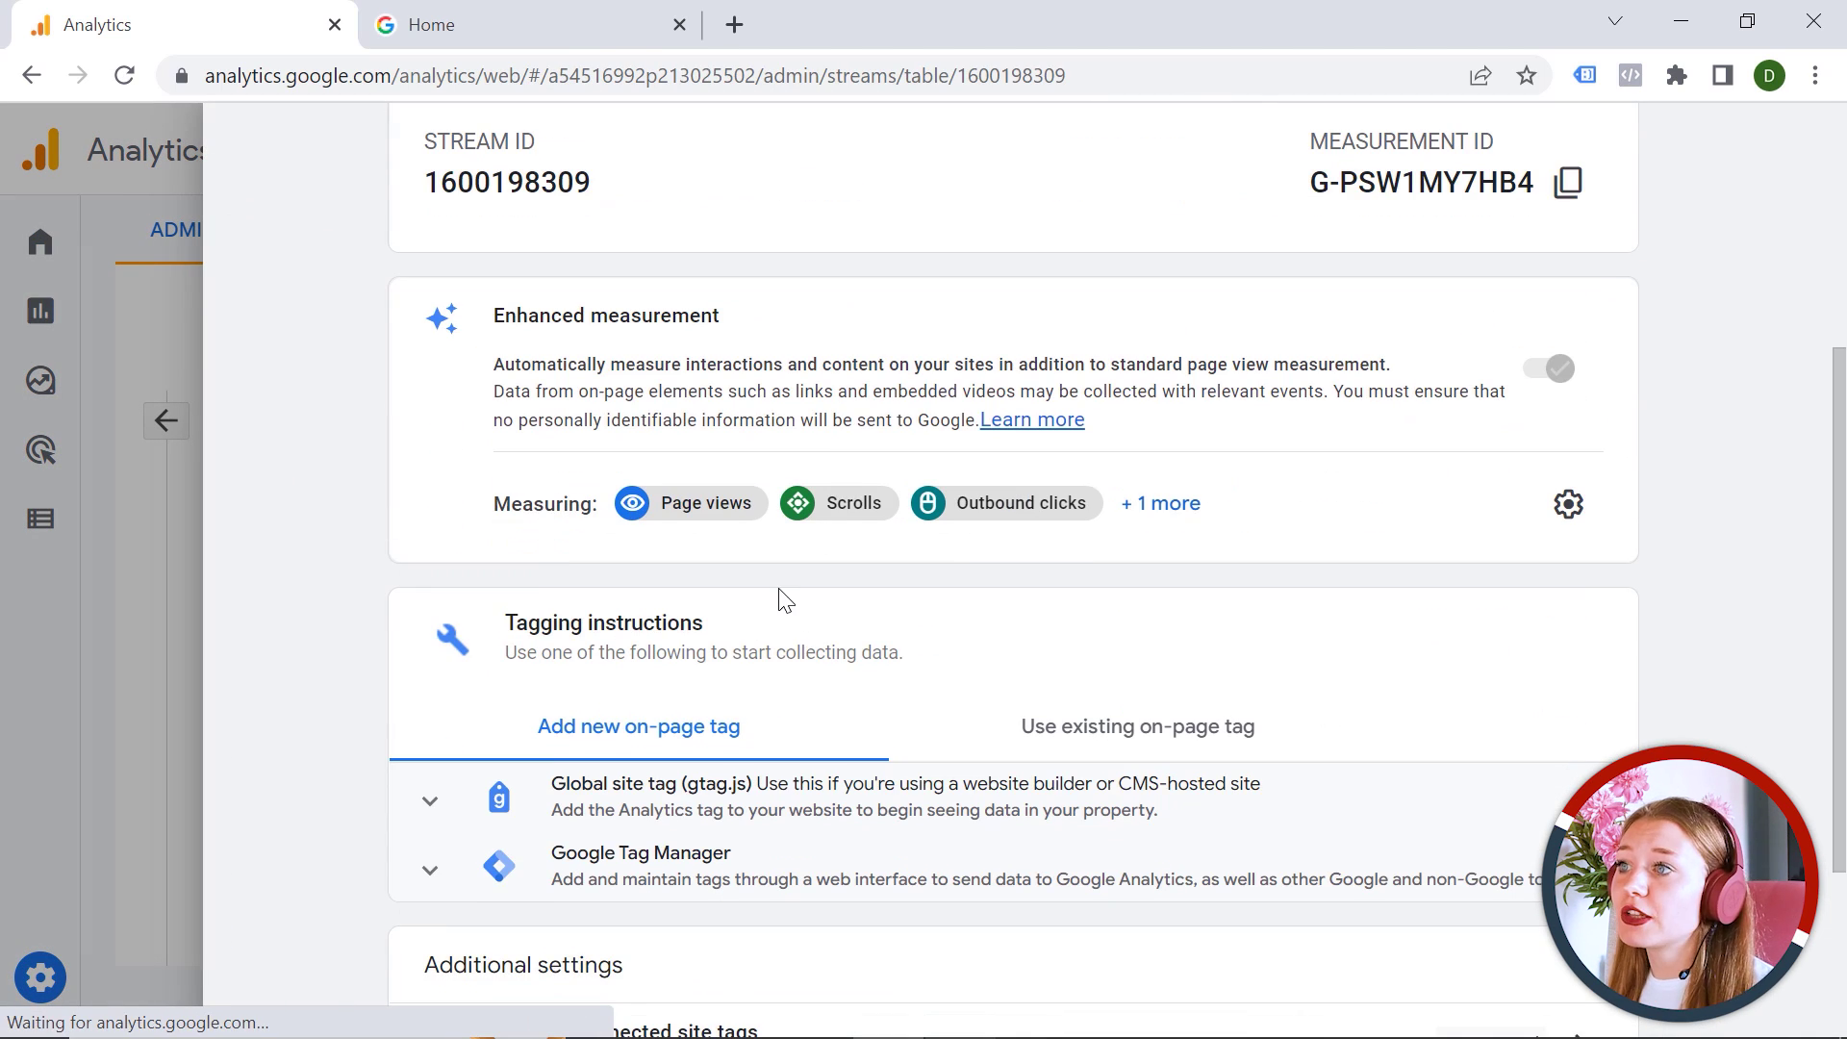
click(759, 516)
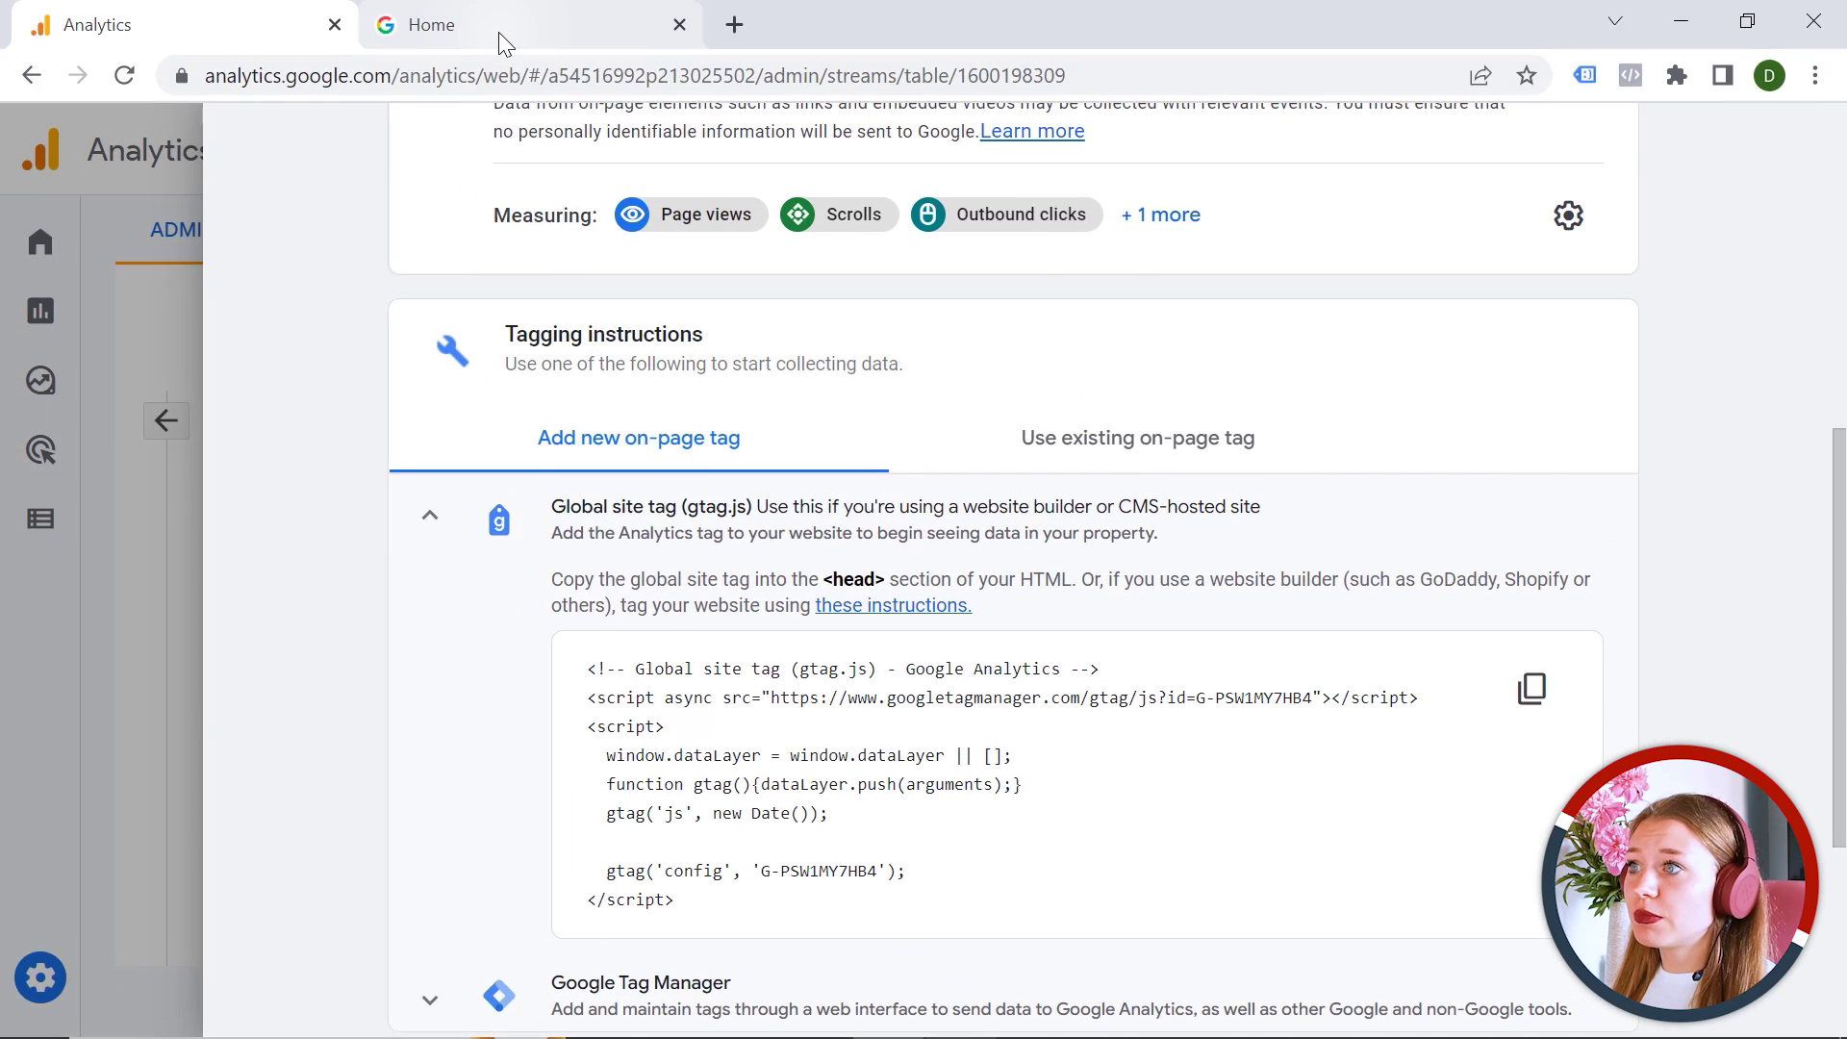
Compare the tag snippet against the merchandise store site, then close the web stream details
click(498, 32)
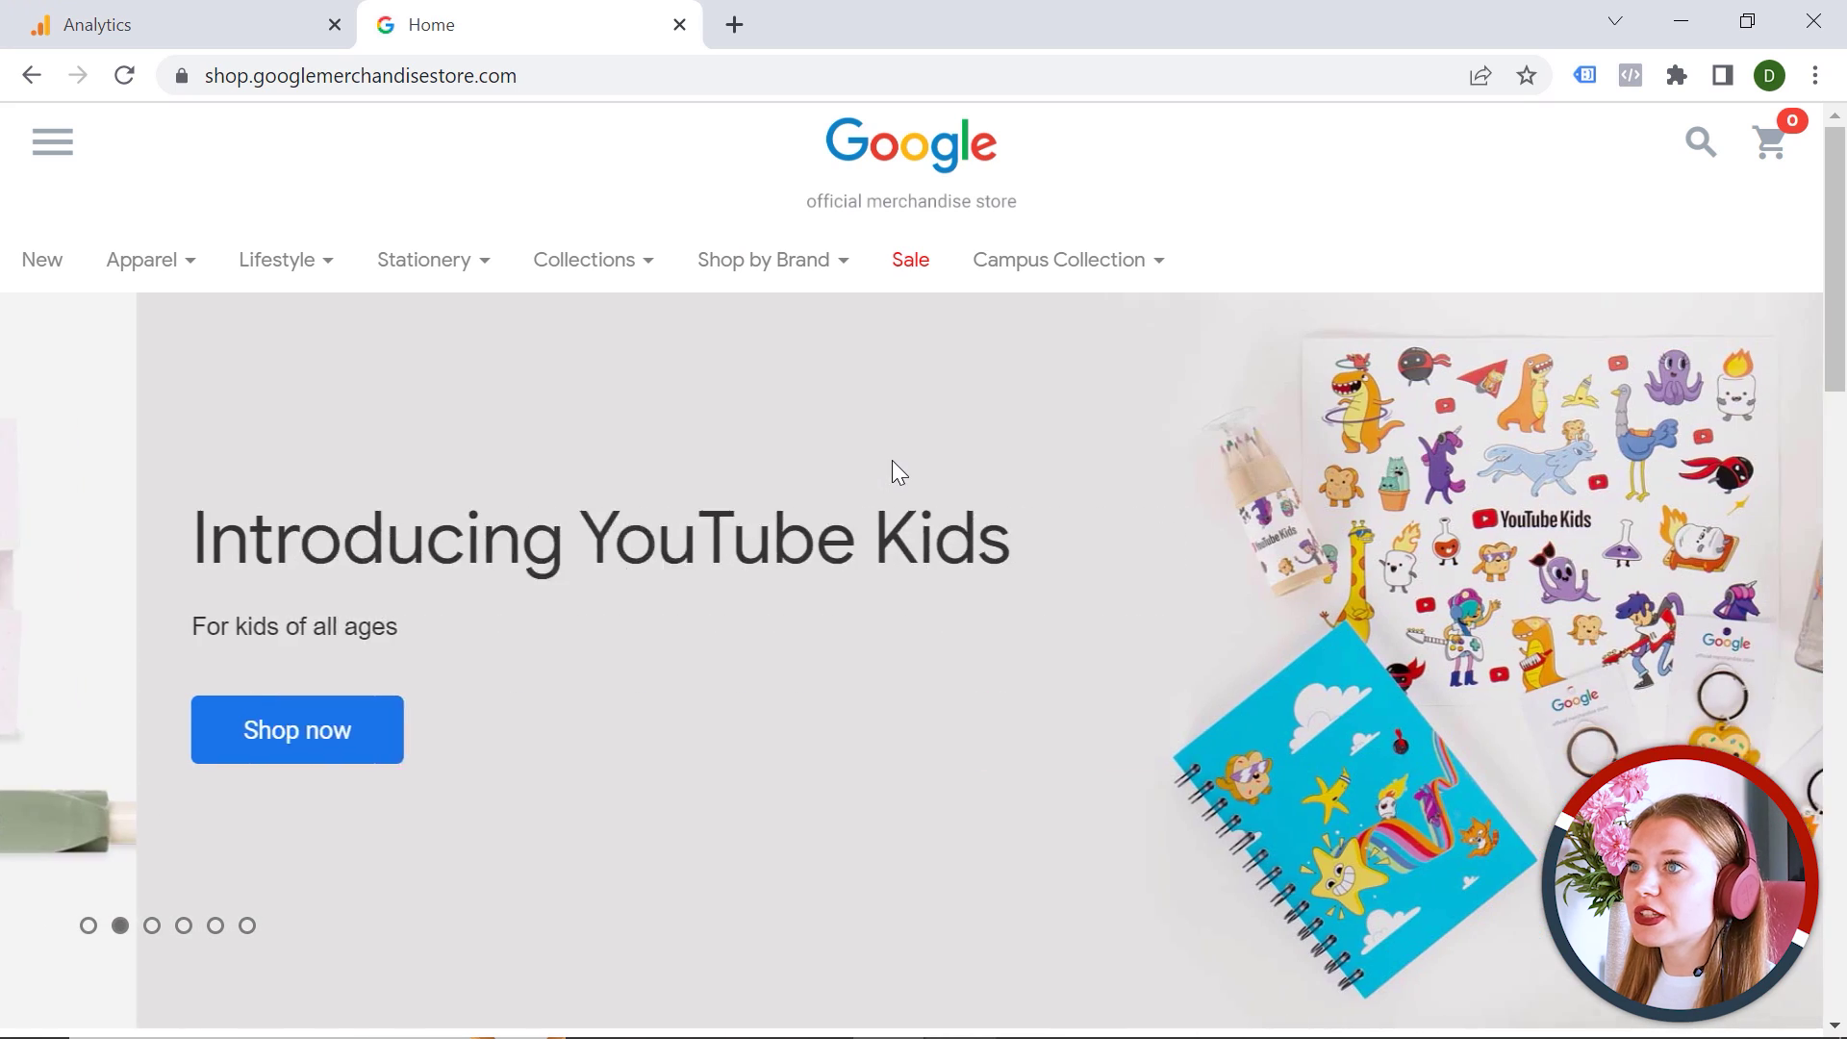
click(206, 32)
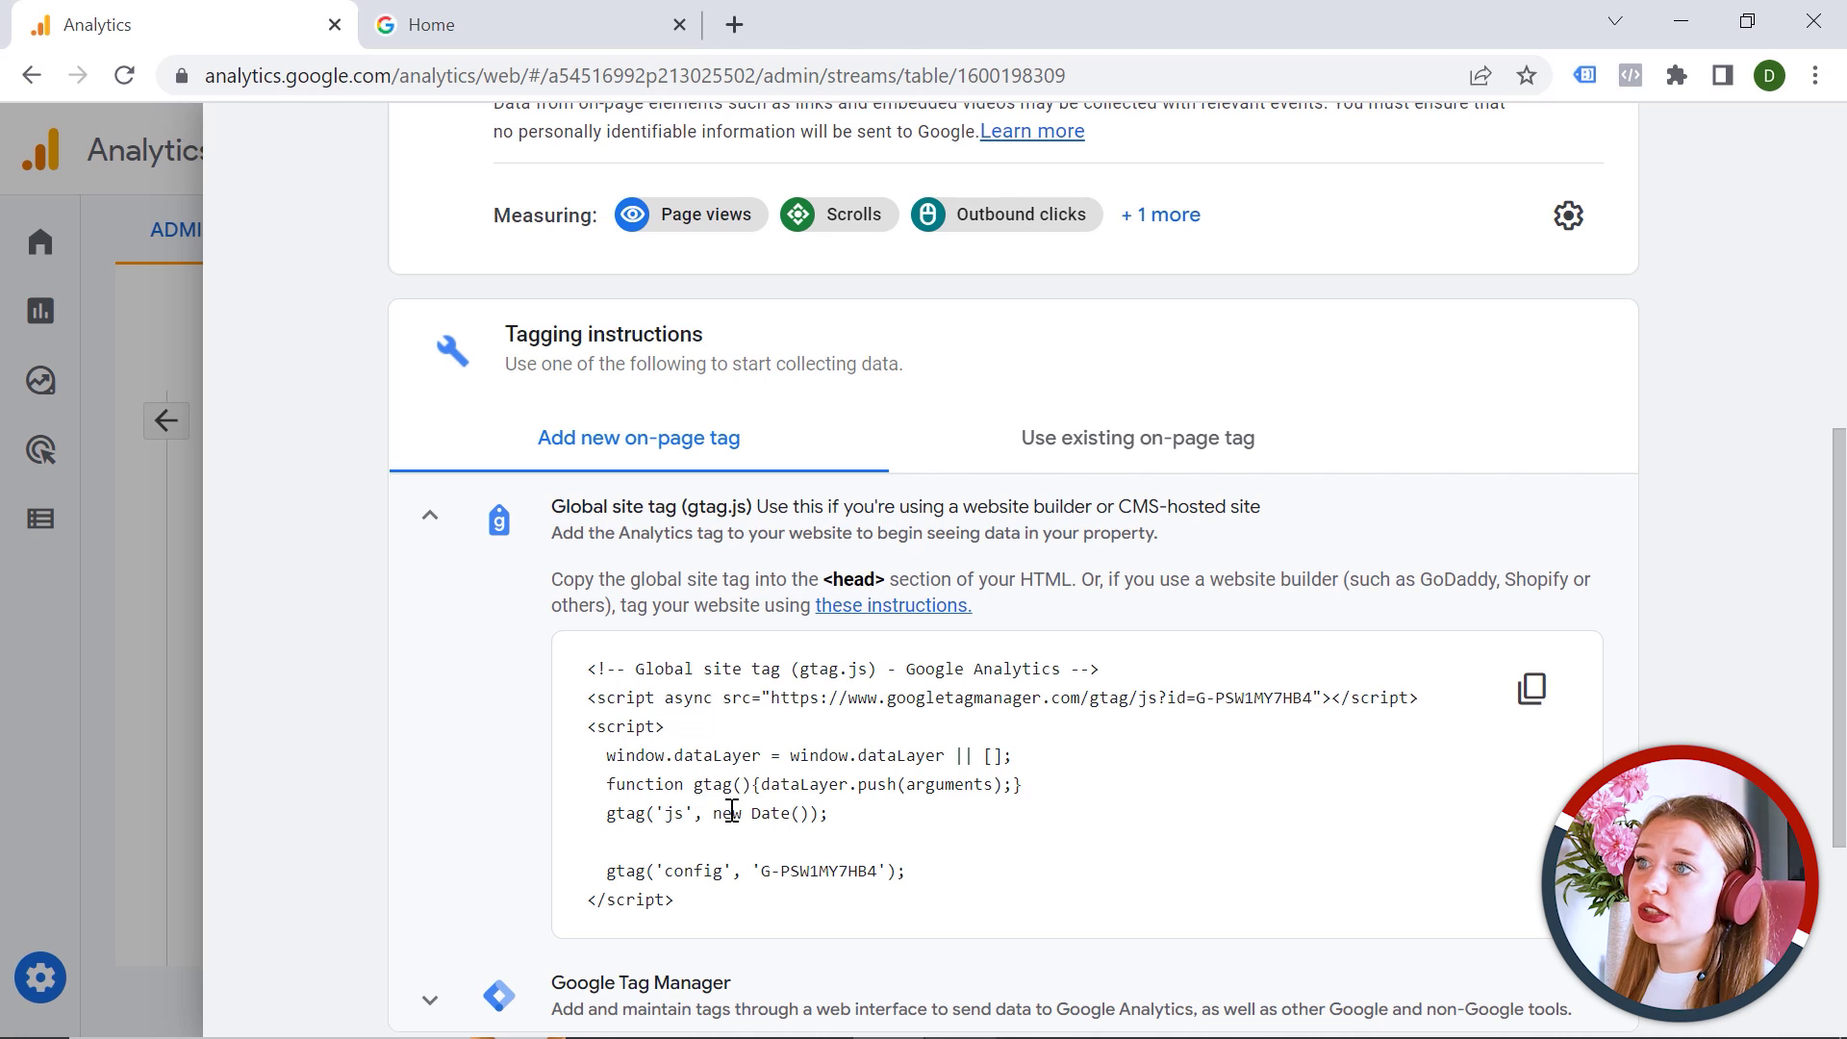
click(476, 42)
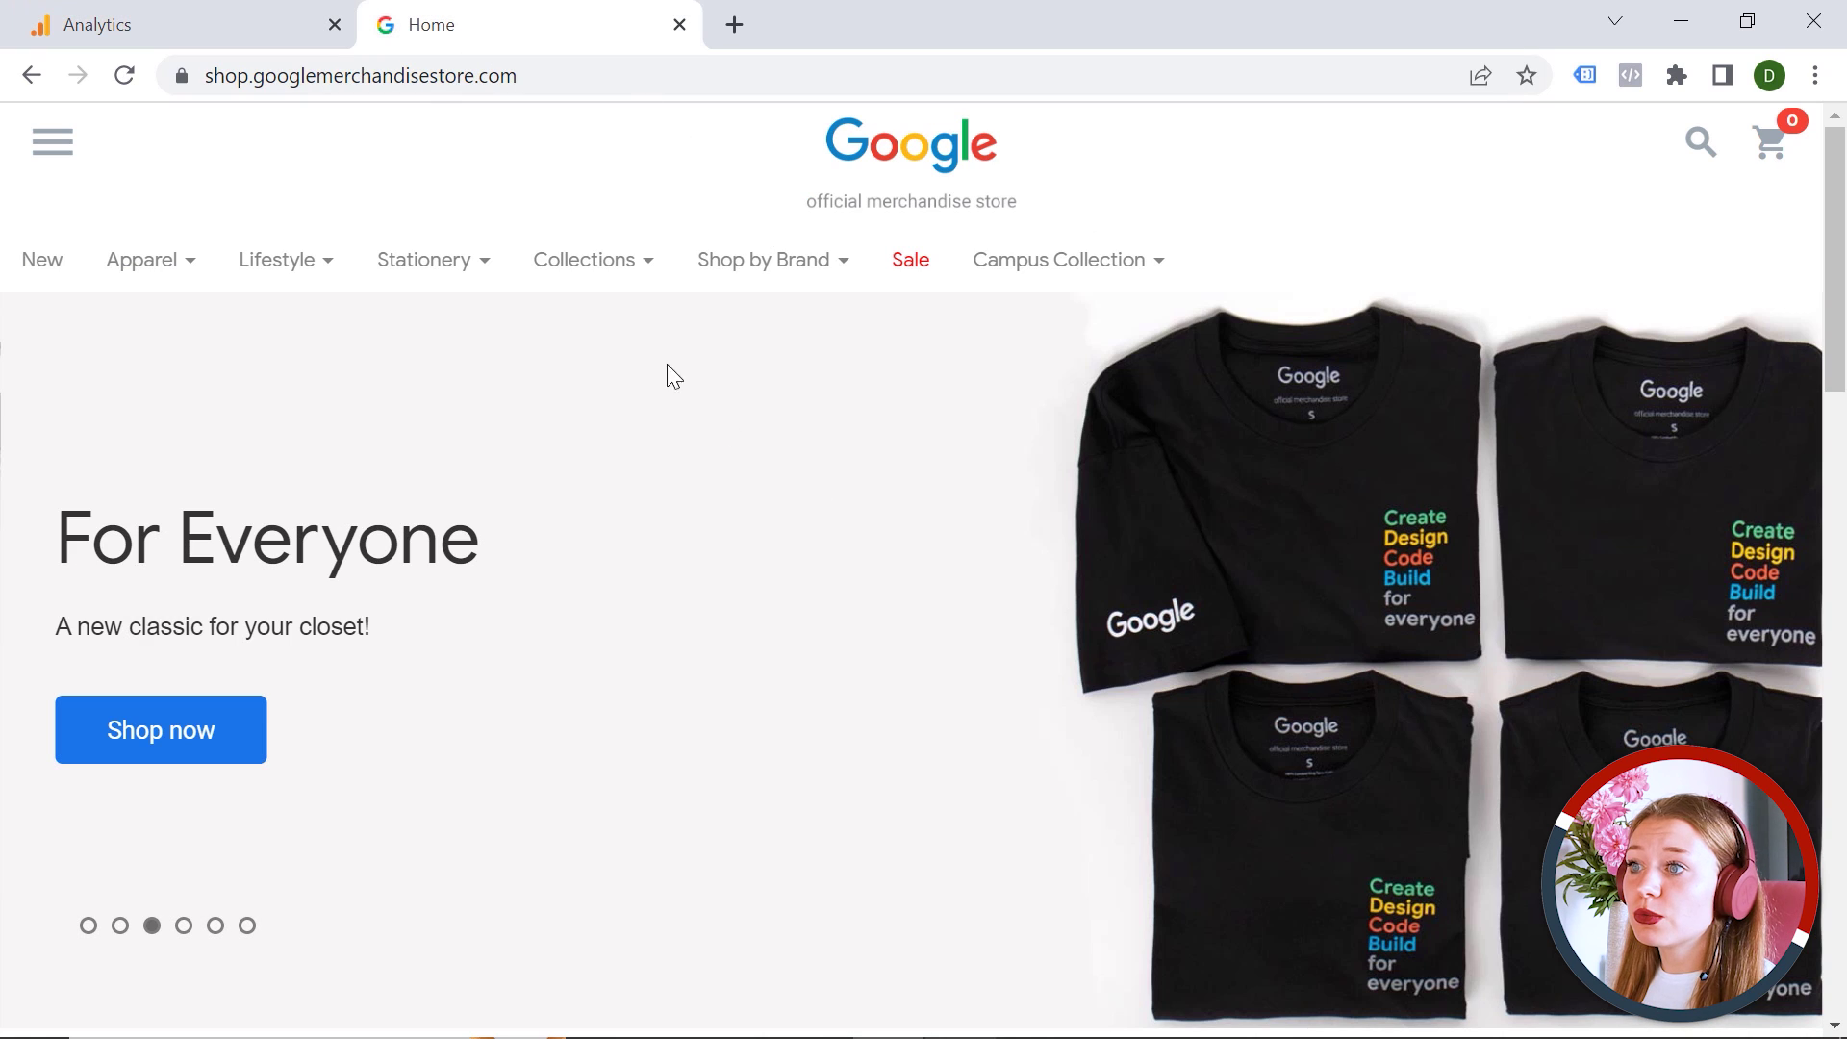
click(204, 24)
scroll(315, 464, up, 5)
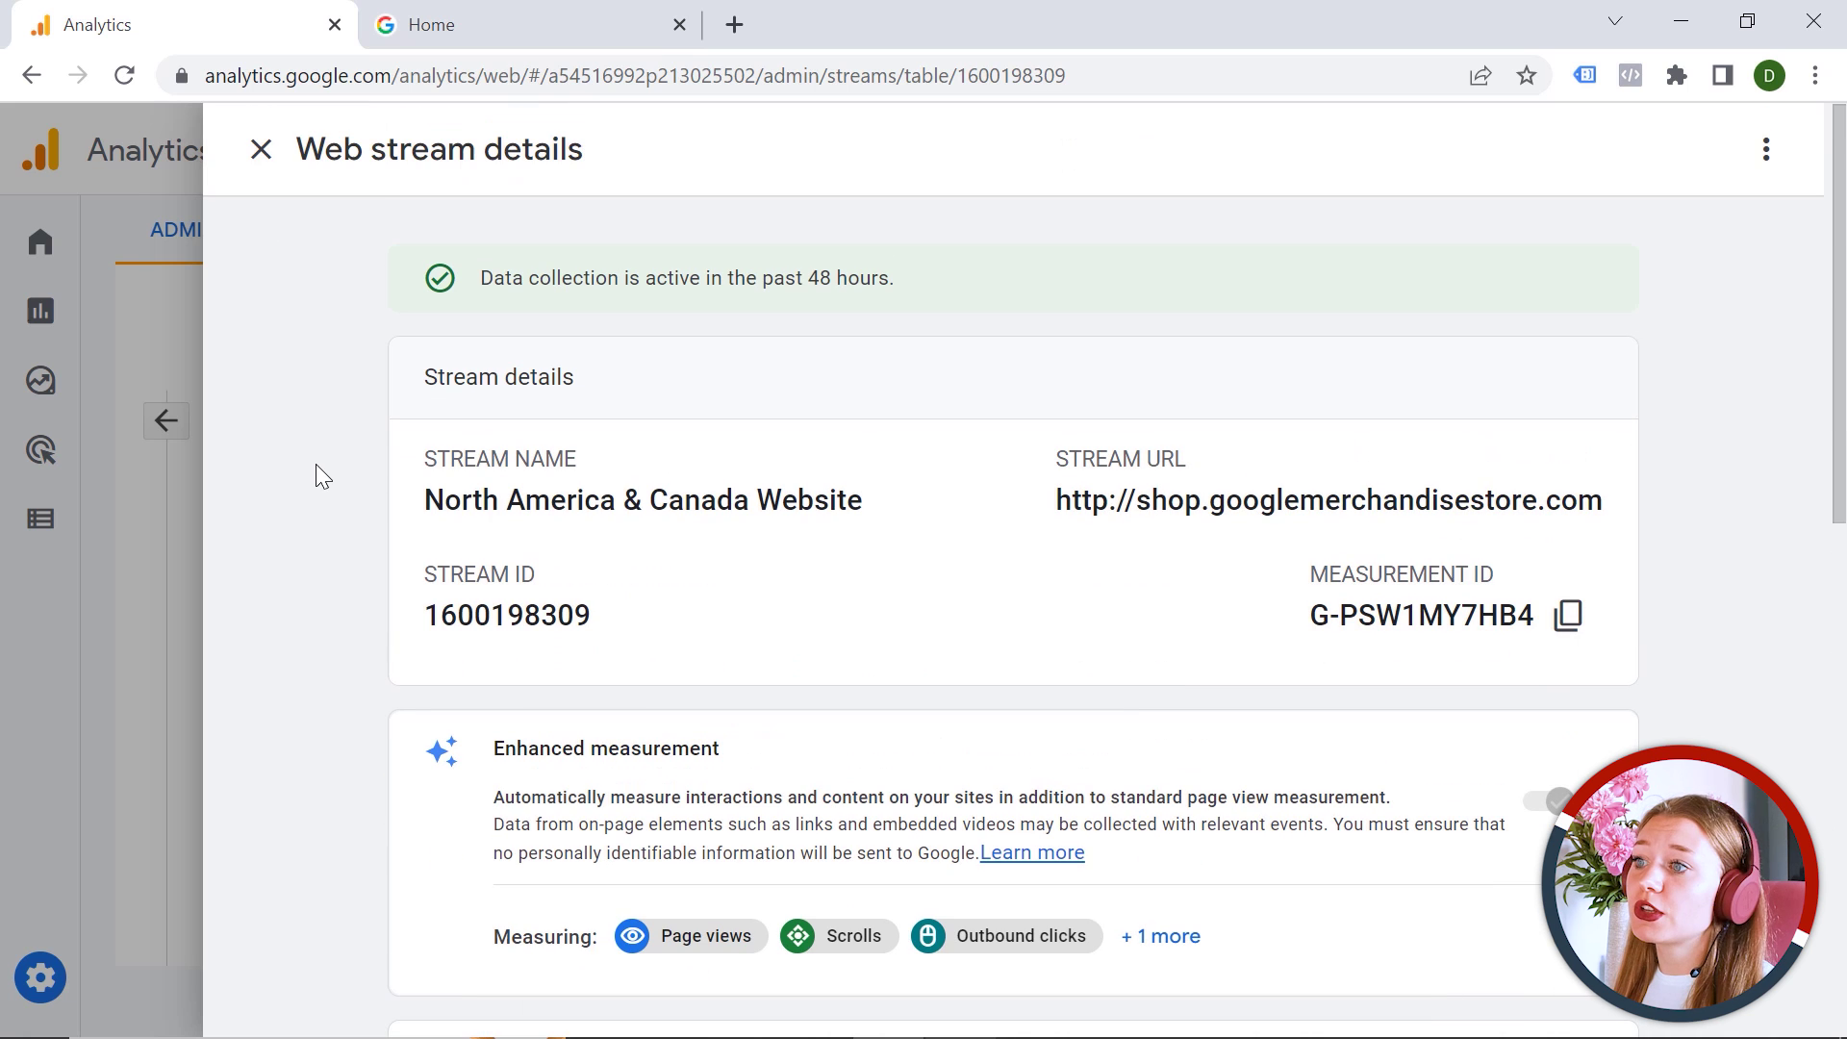
click(261, 150)
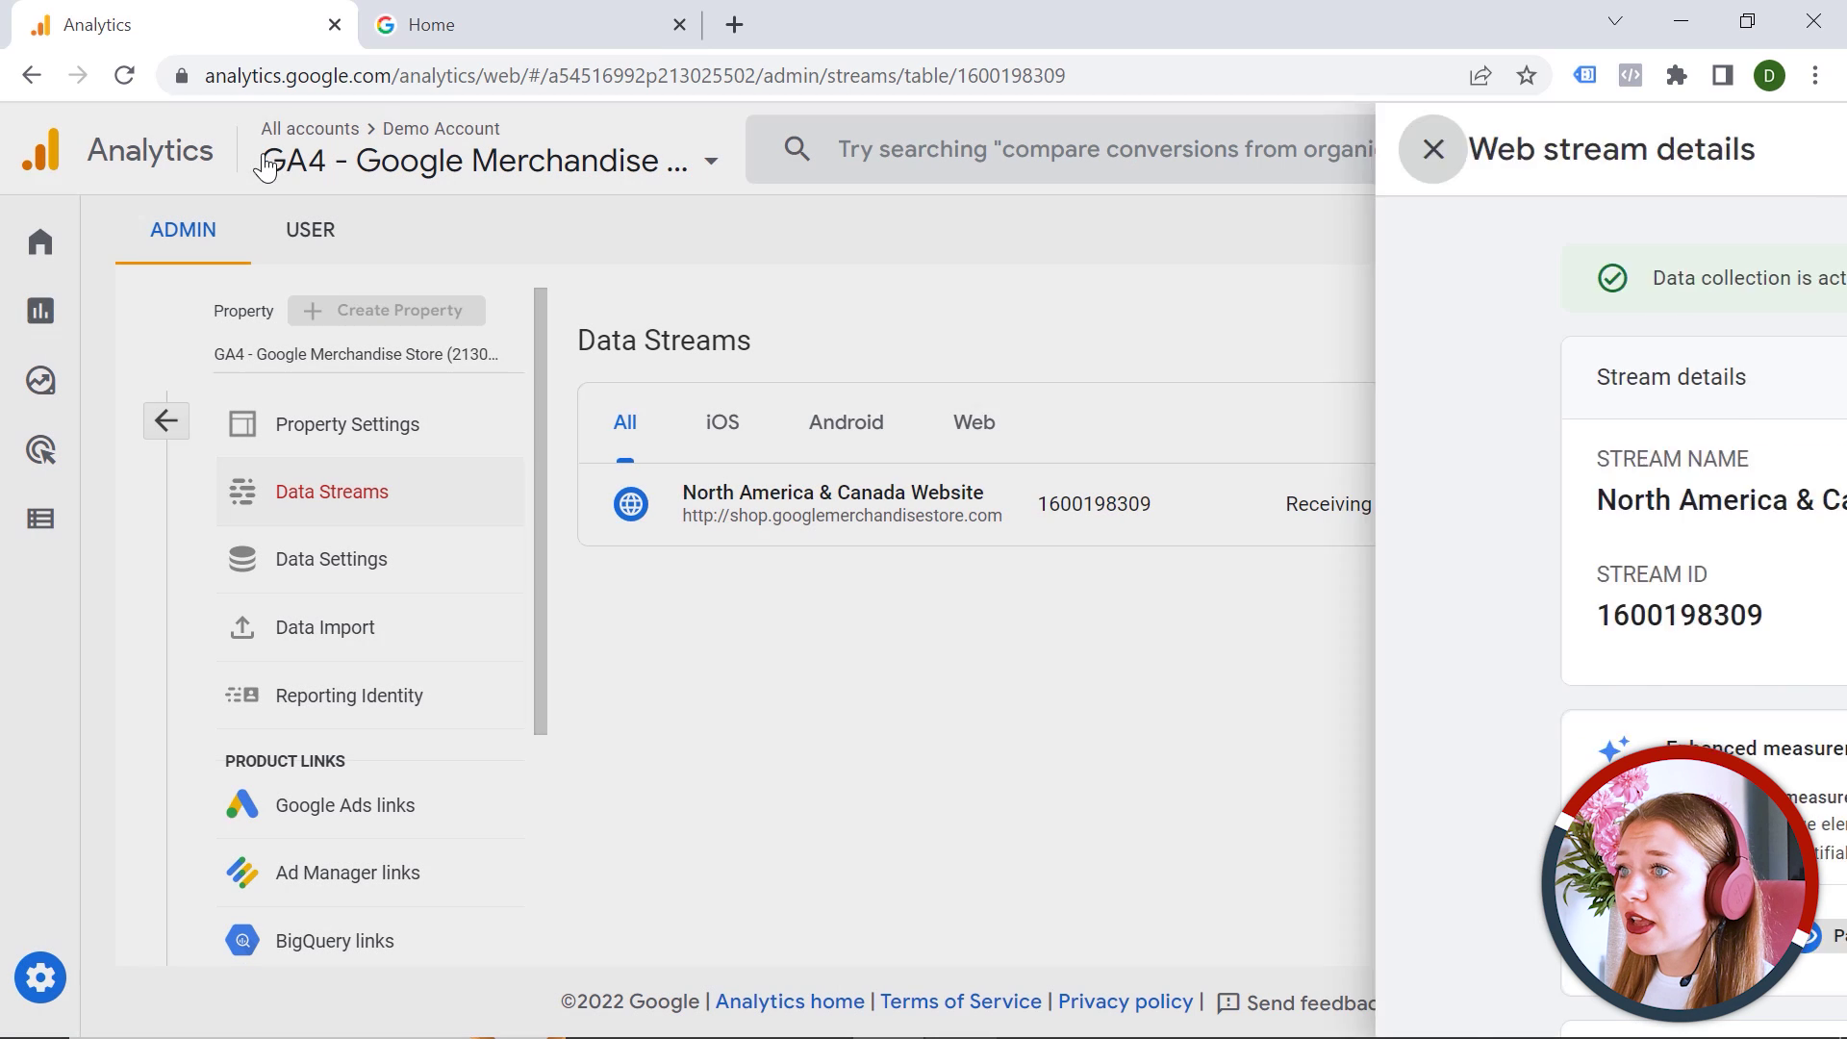
Review the Realtime overview's world map, device split and top pages, with Home at 62 views
click(50, 330)
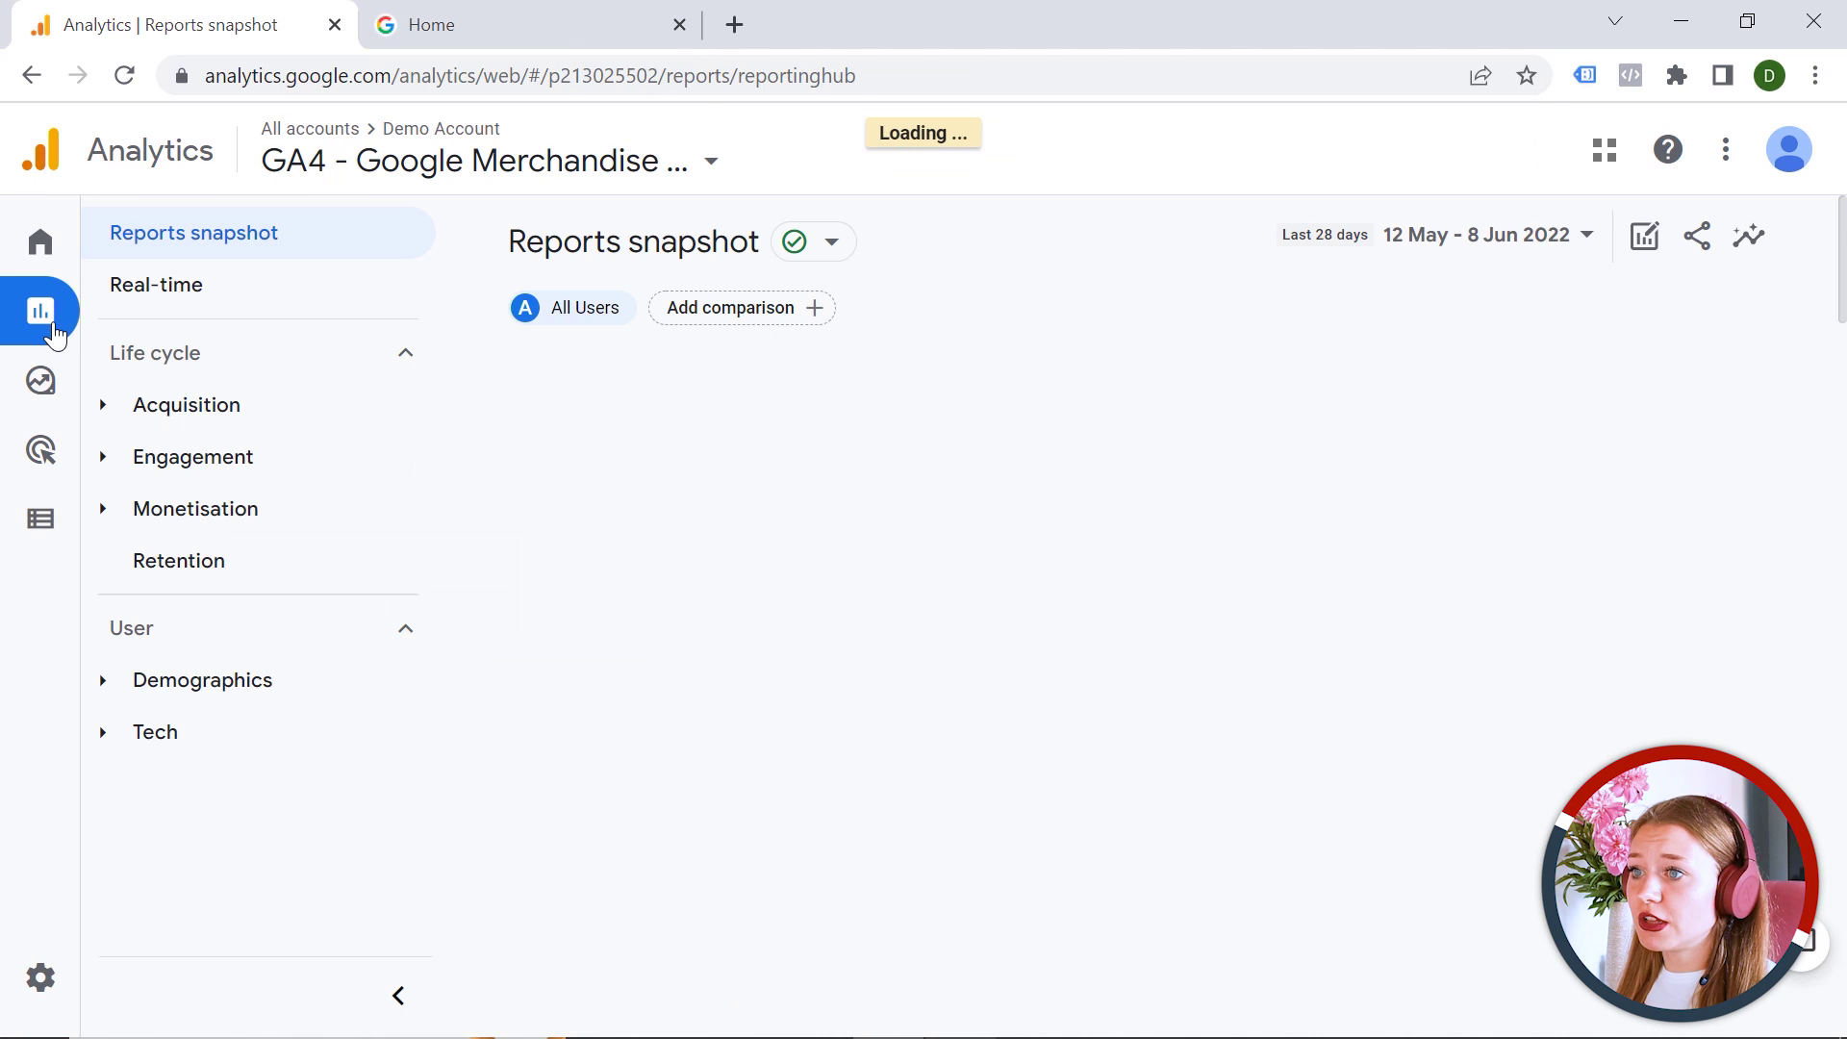
click(192, 289)
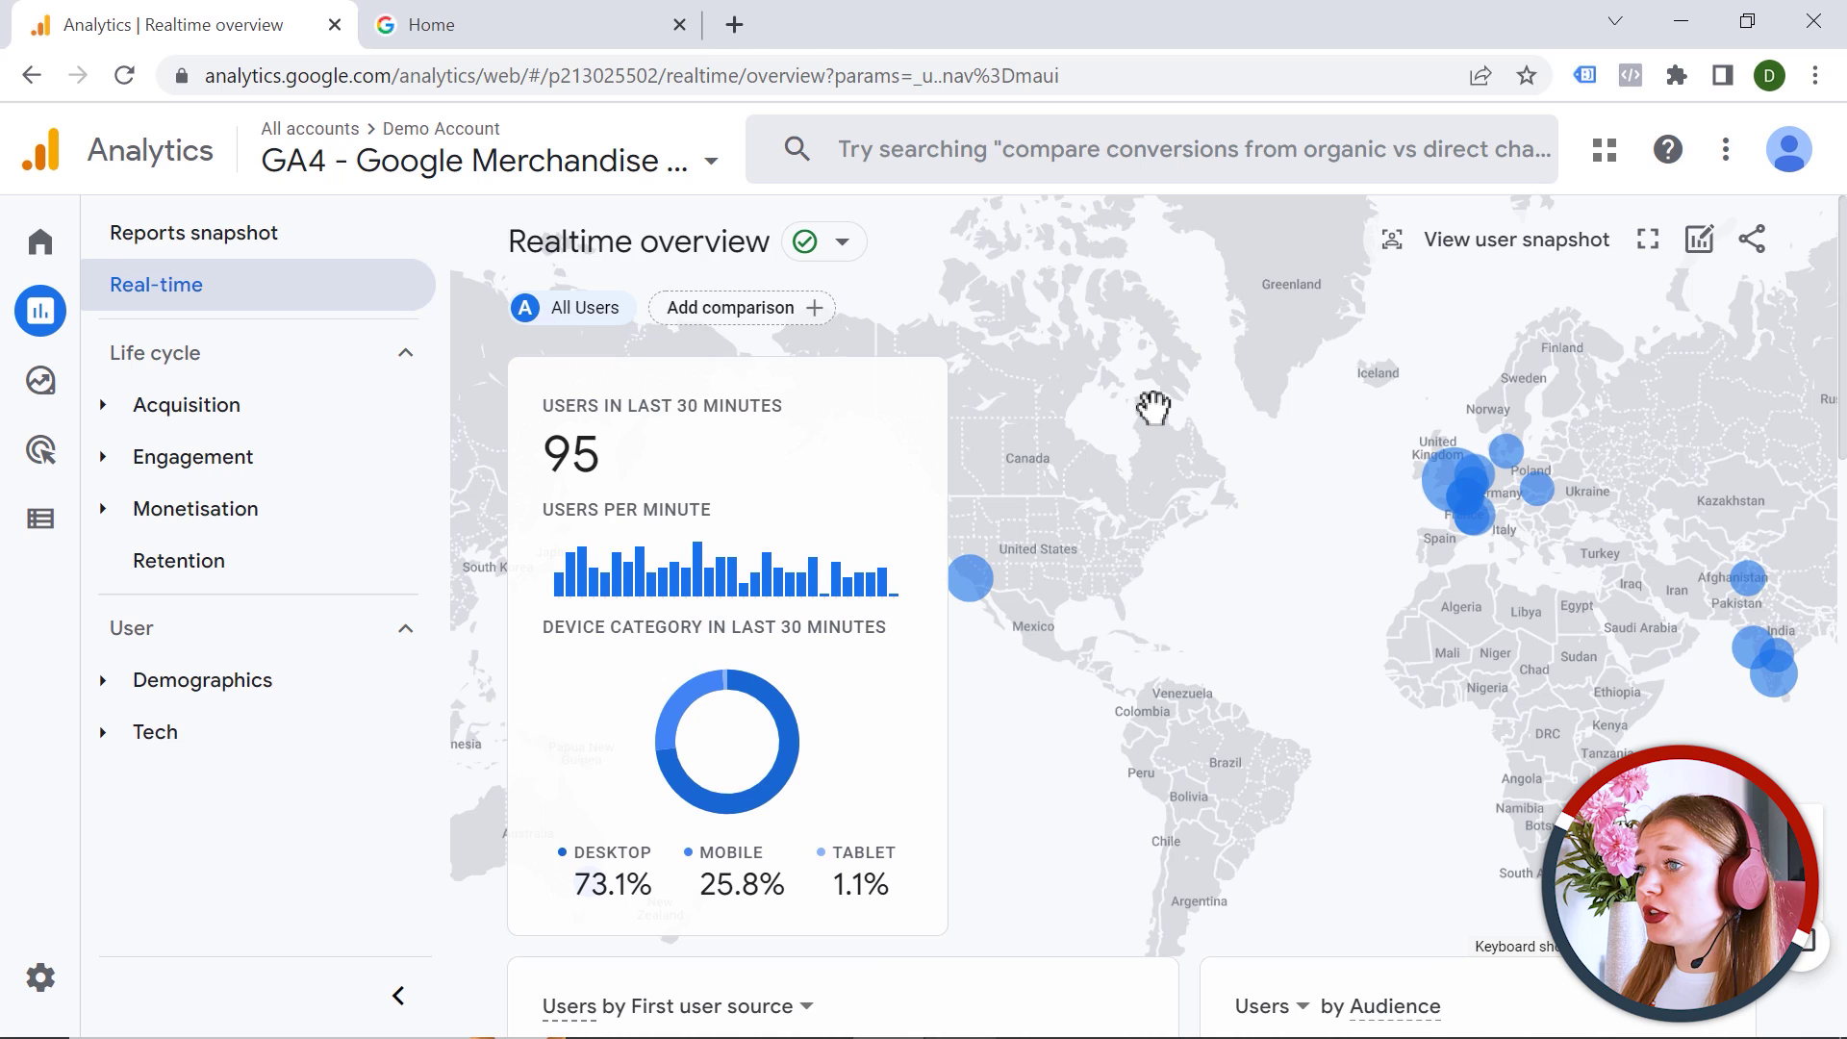
scroll(1076, 409, down, 1)
scroll(1075, 409, up, 1)
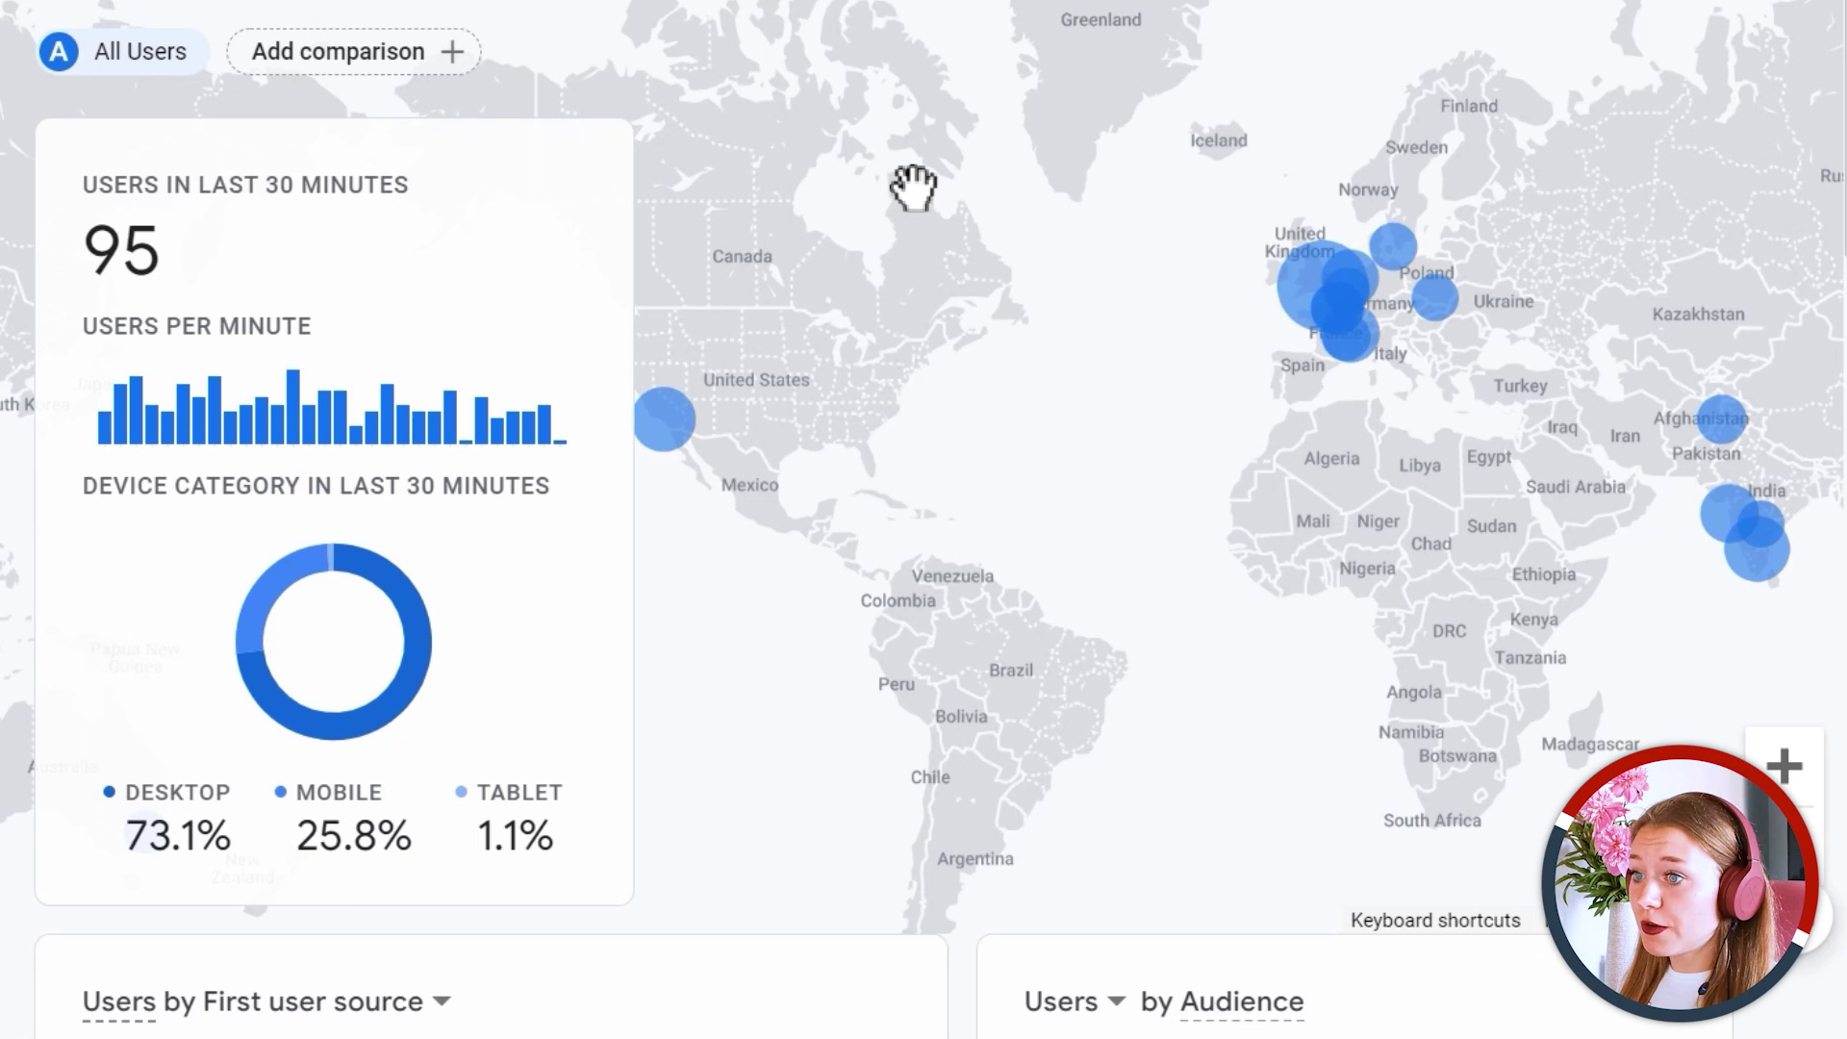
scroll(912, 186, down, 3)
scroll(914, 188, down, 8)
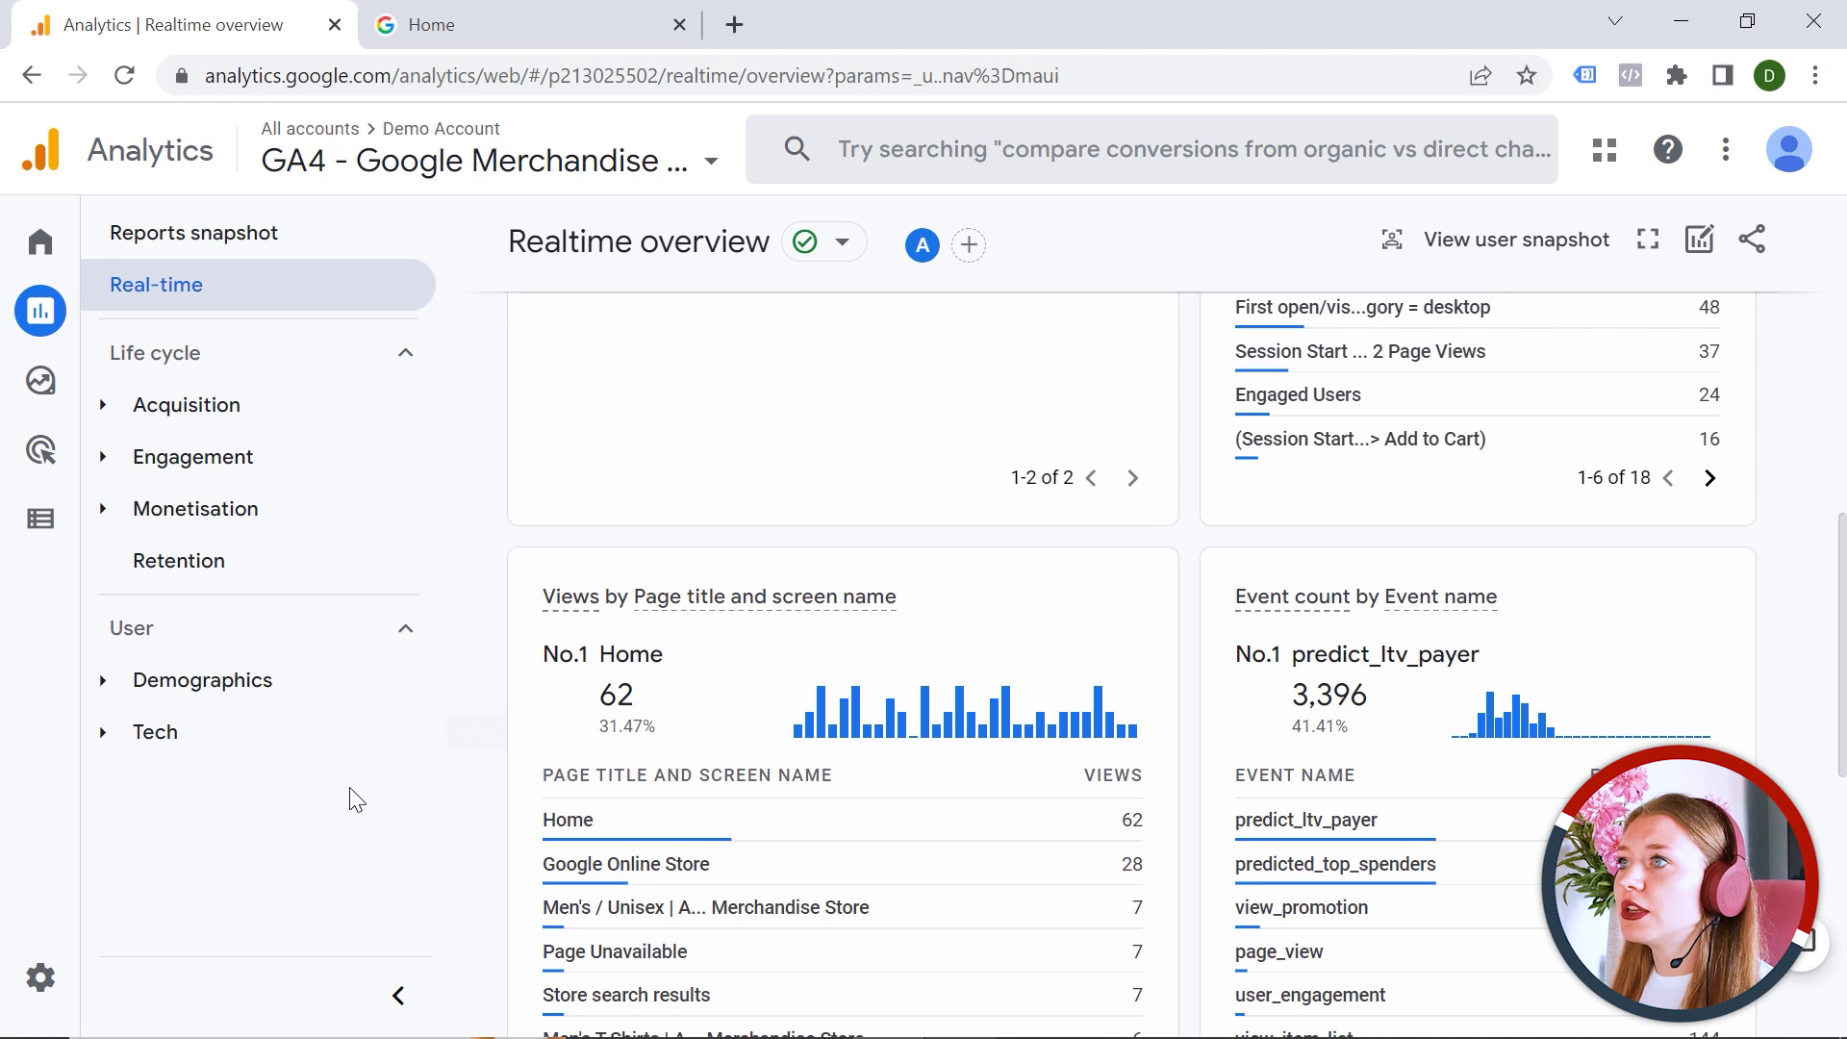
Look through the Acquisition and Engagement overview reports
click(108, 416)
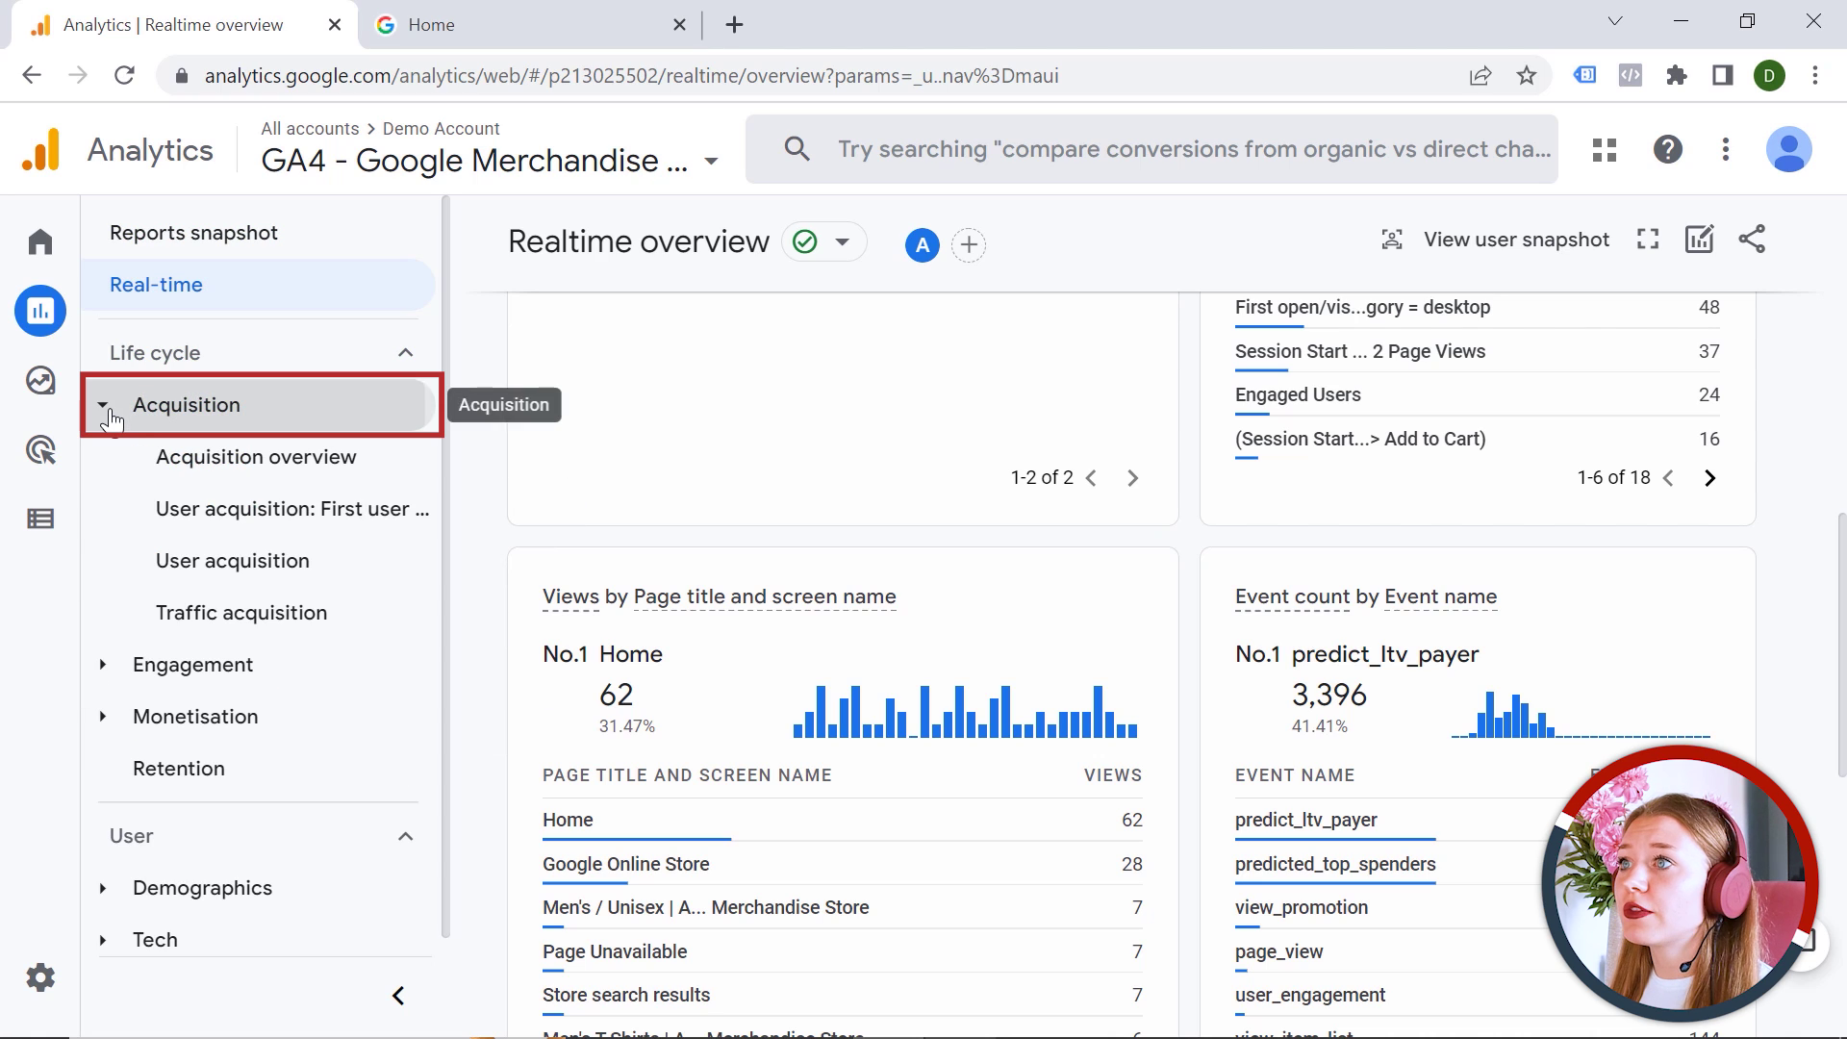
click(168, 456)
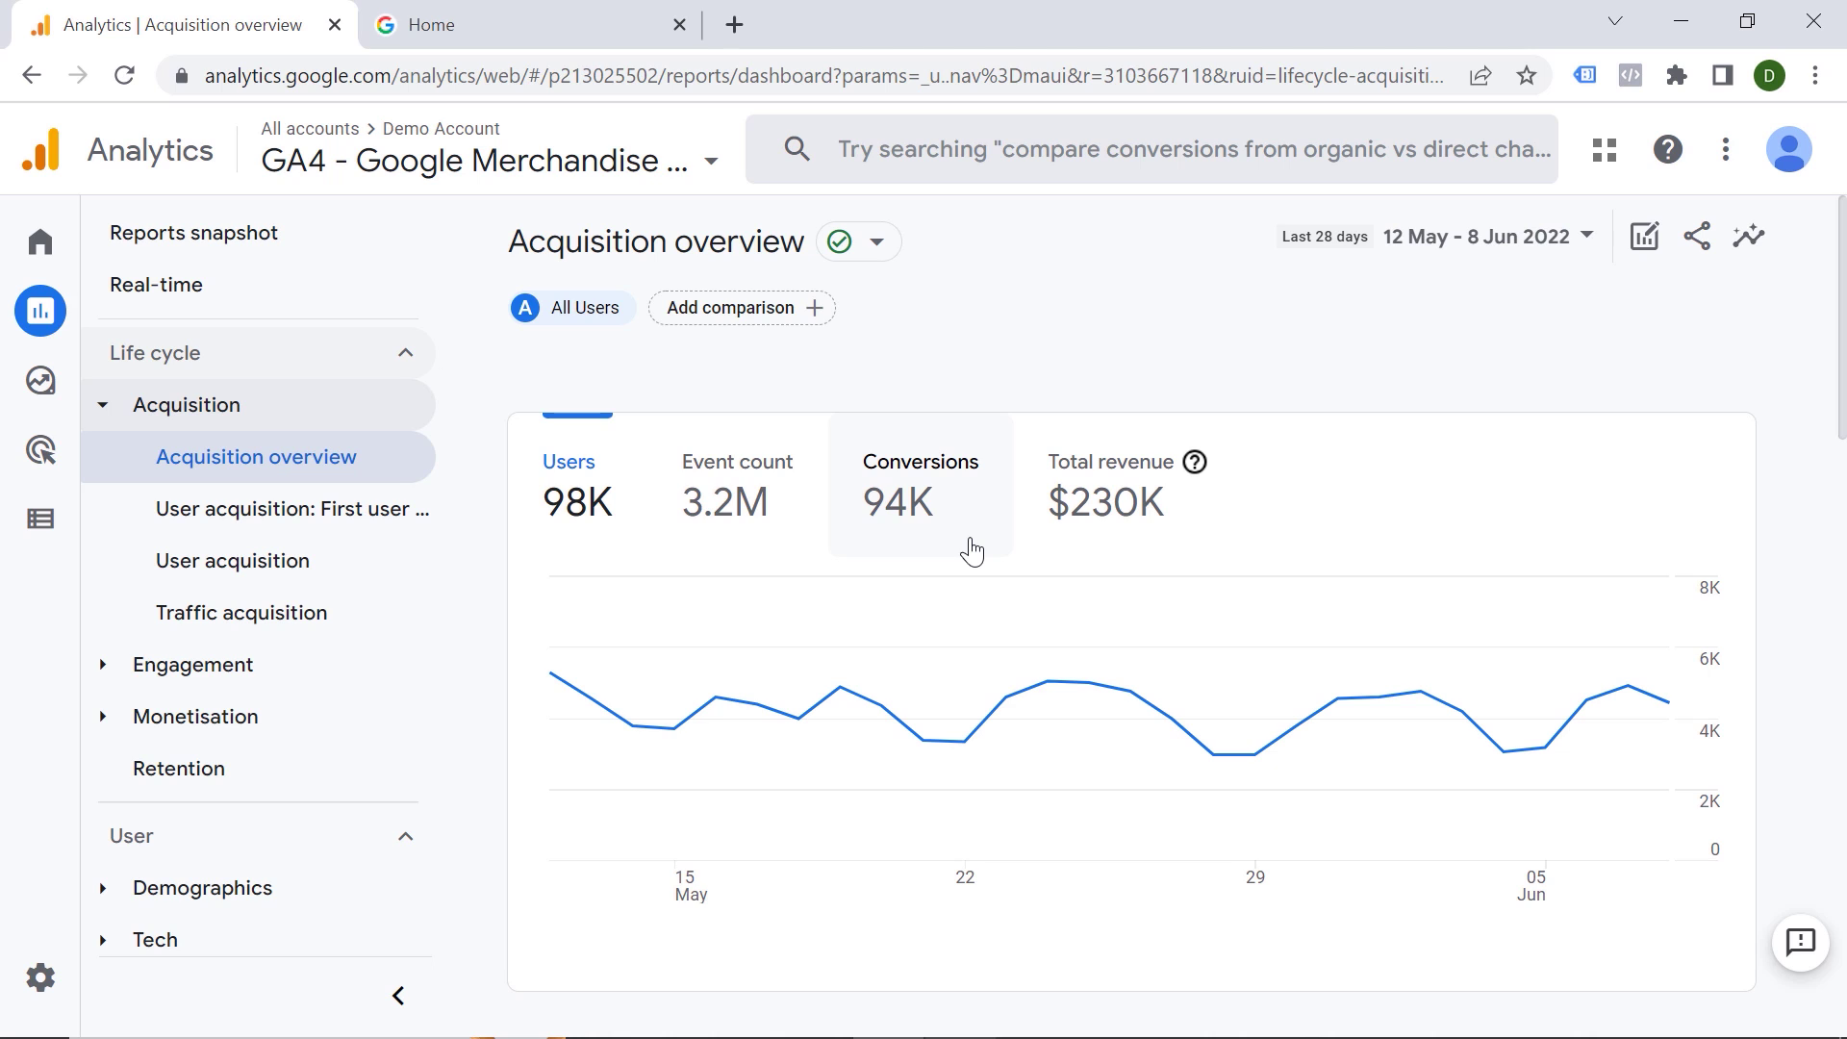
scroll(972, 550, down, 10)
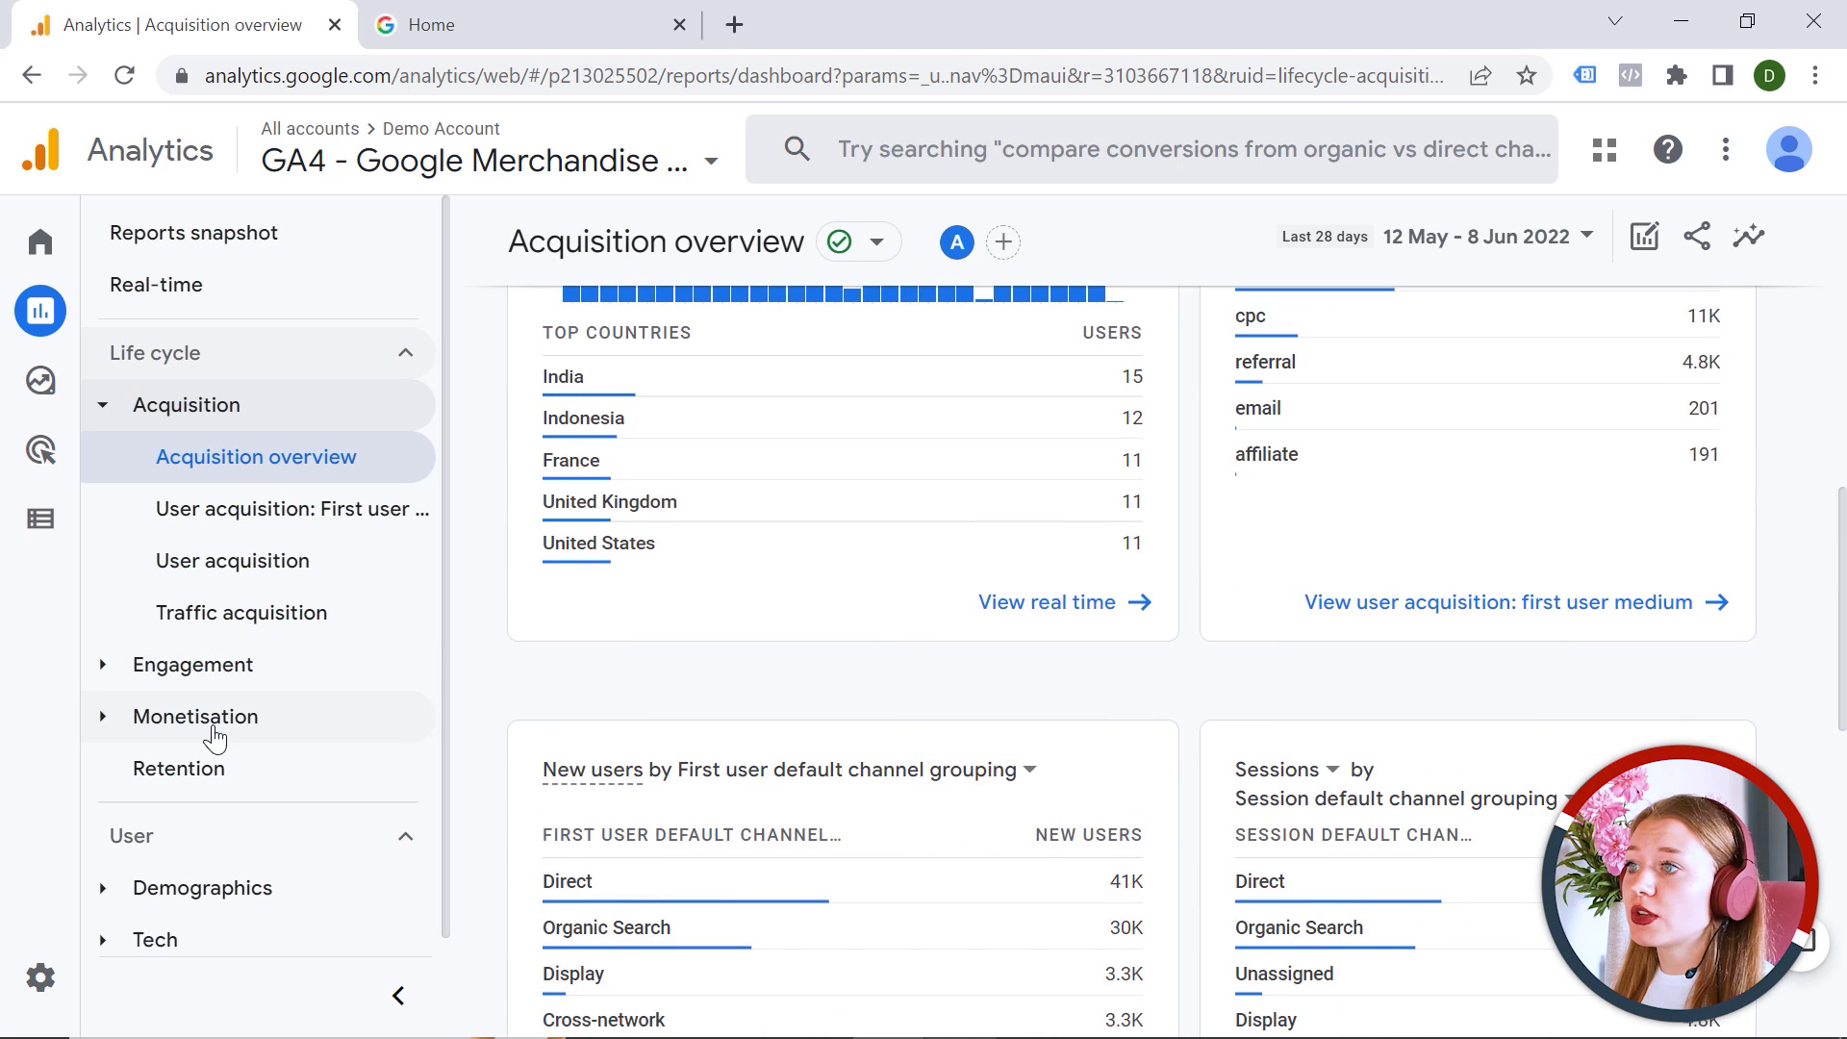
click(152, 669)
click(227, 716)
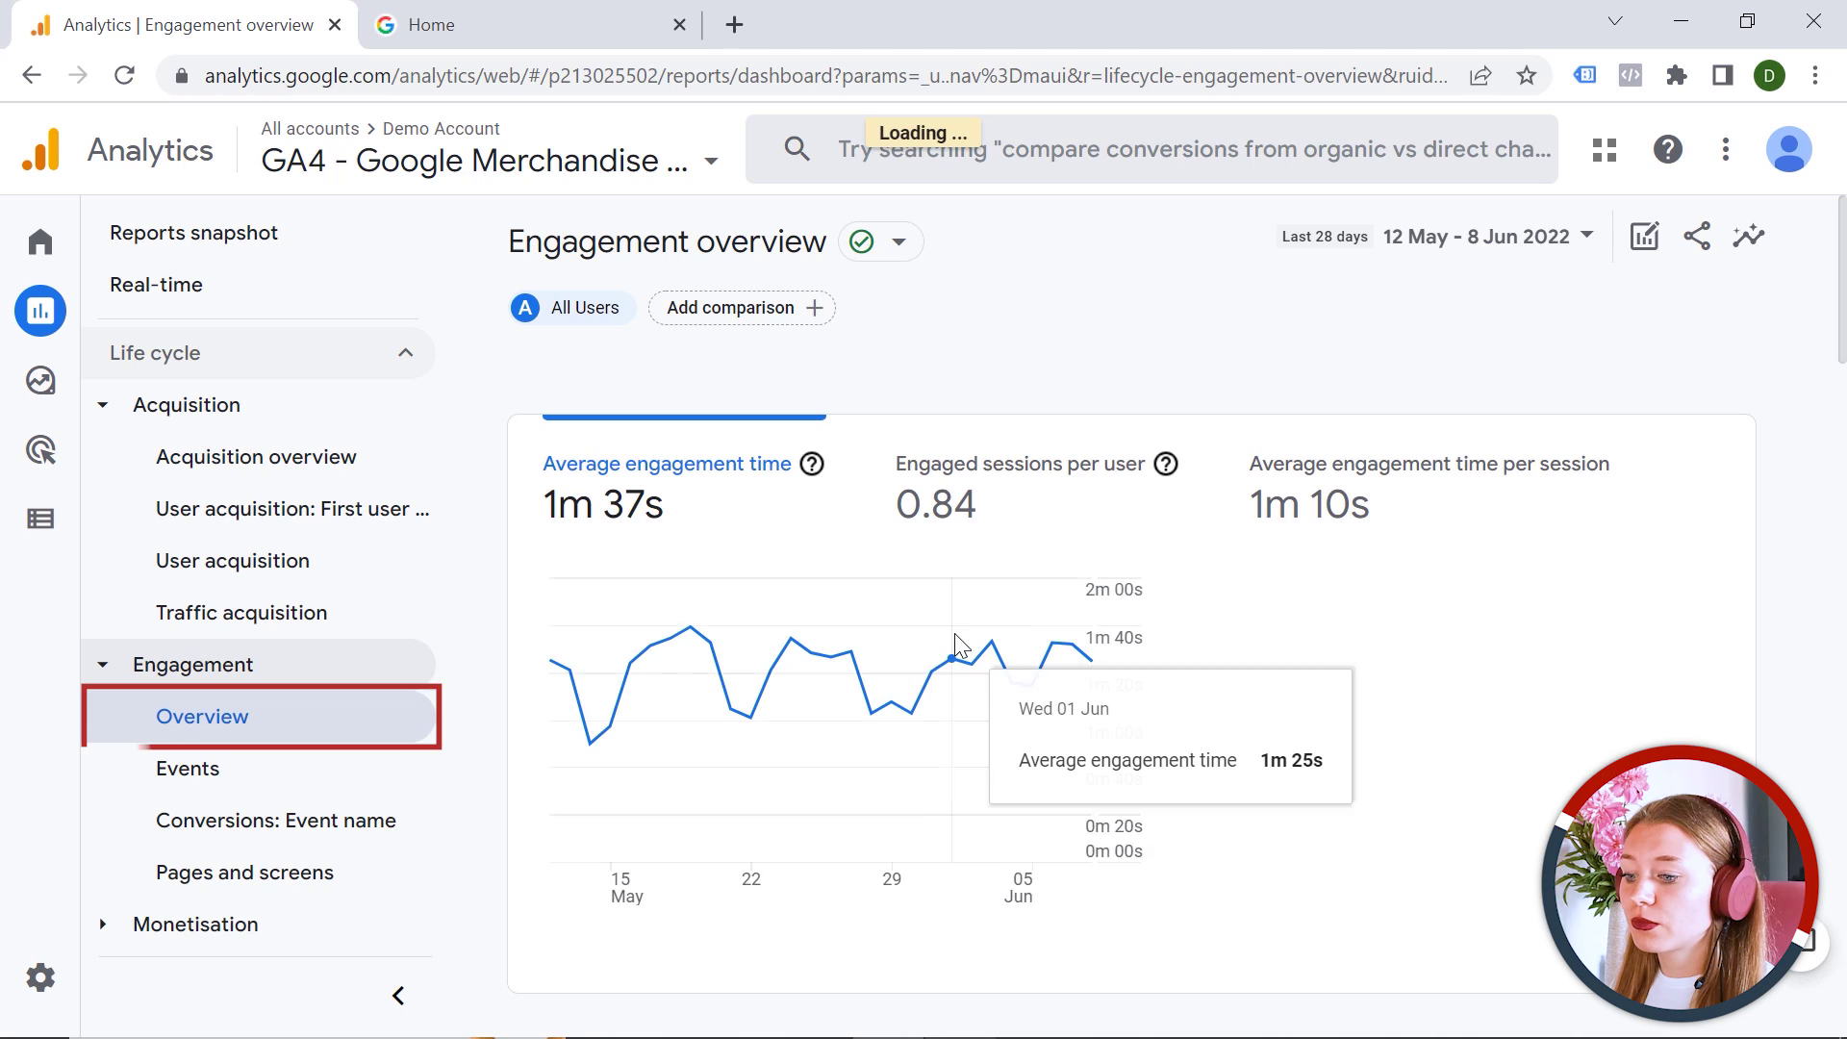
scroll(958, 645, down, 5)
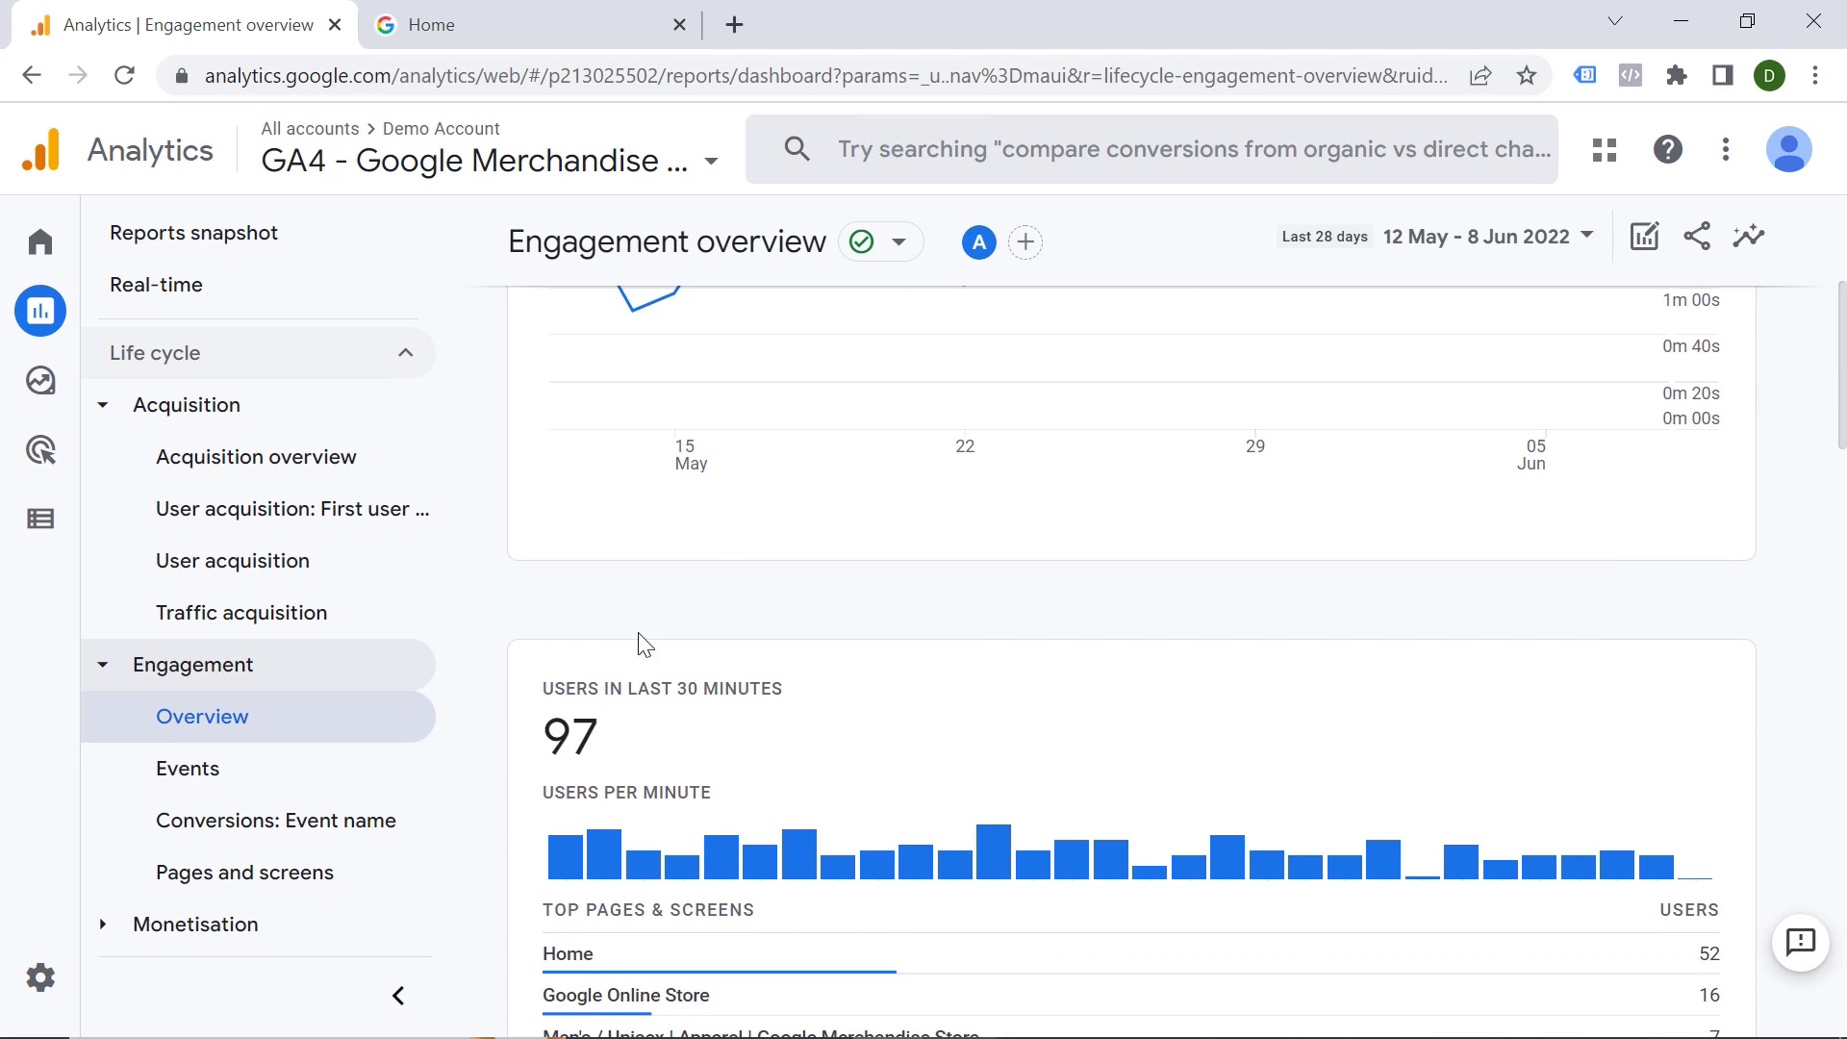
scroll(317, 635, down, 3)
Check Monetisation and Retention overviews (87K new vs 12K returning users), then expand Demographics
click(244, 781)
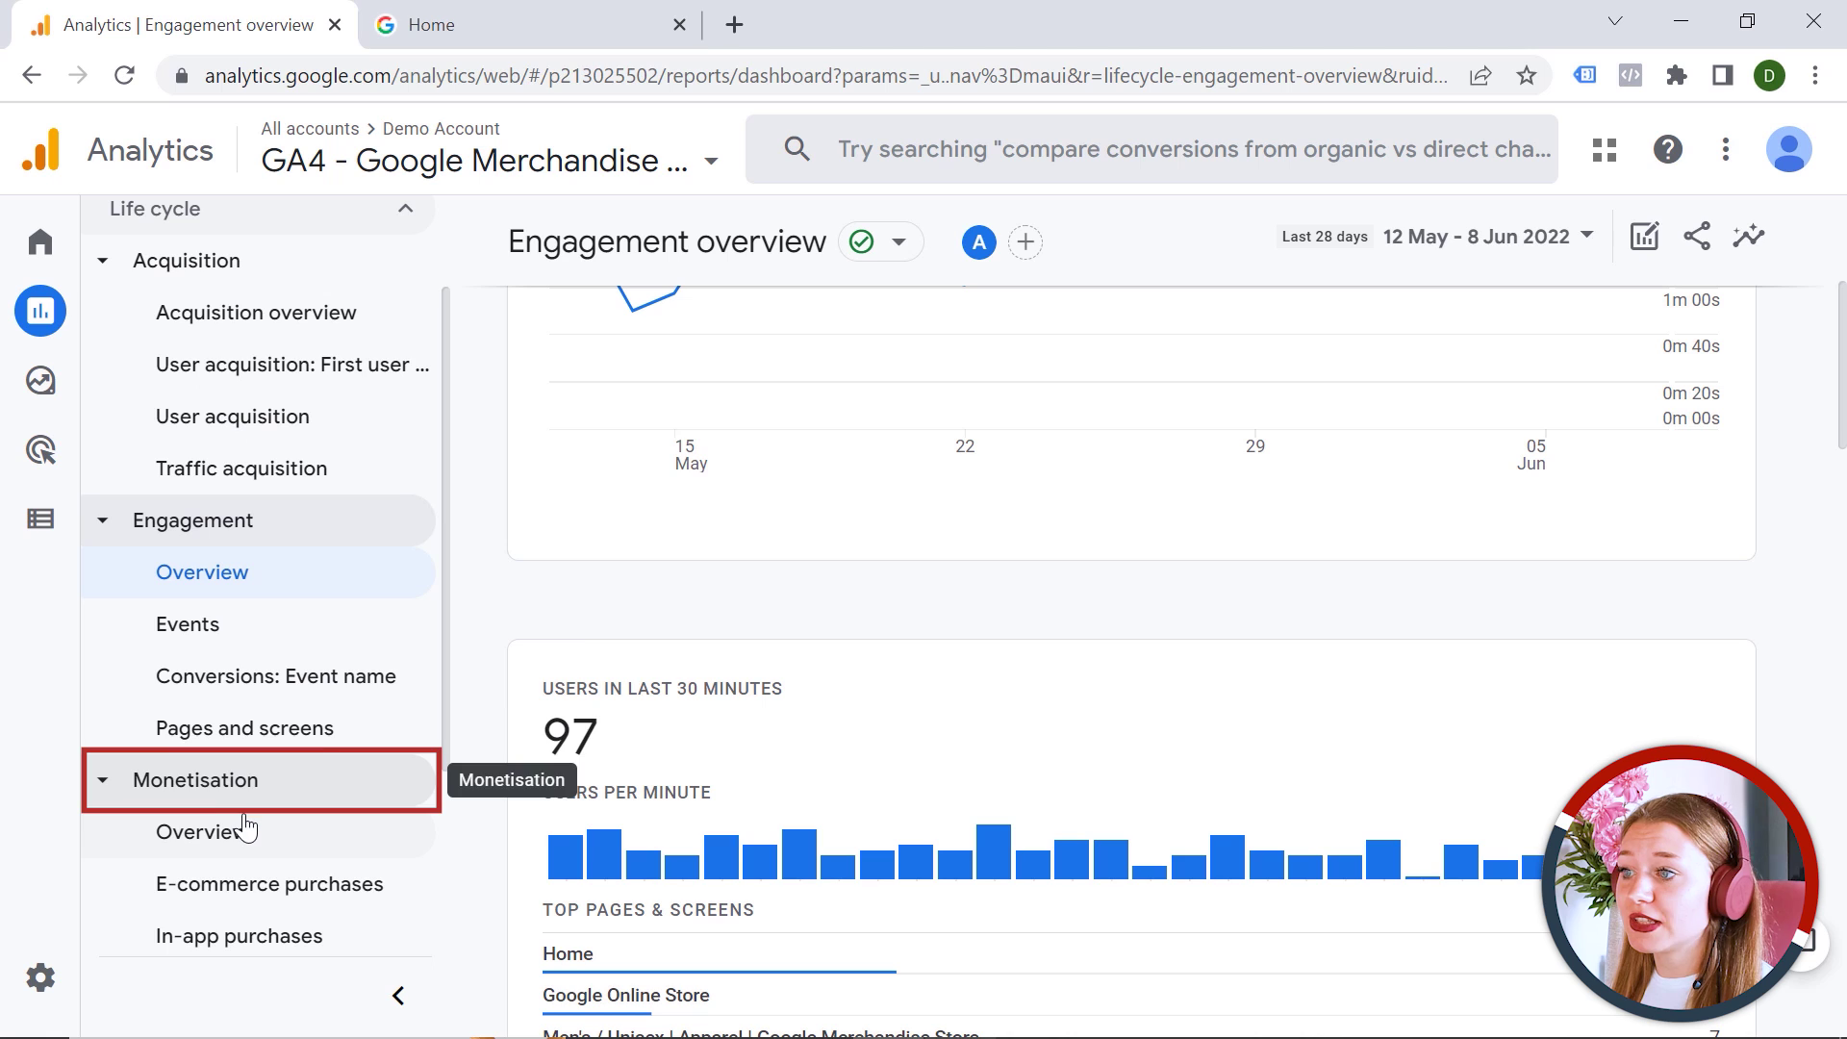
click(243, 830)
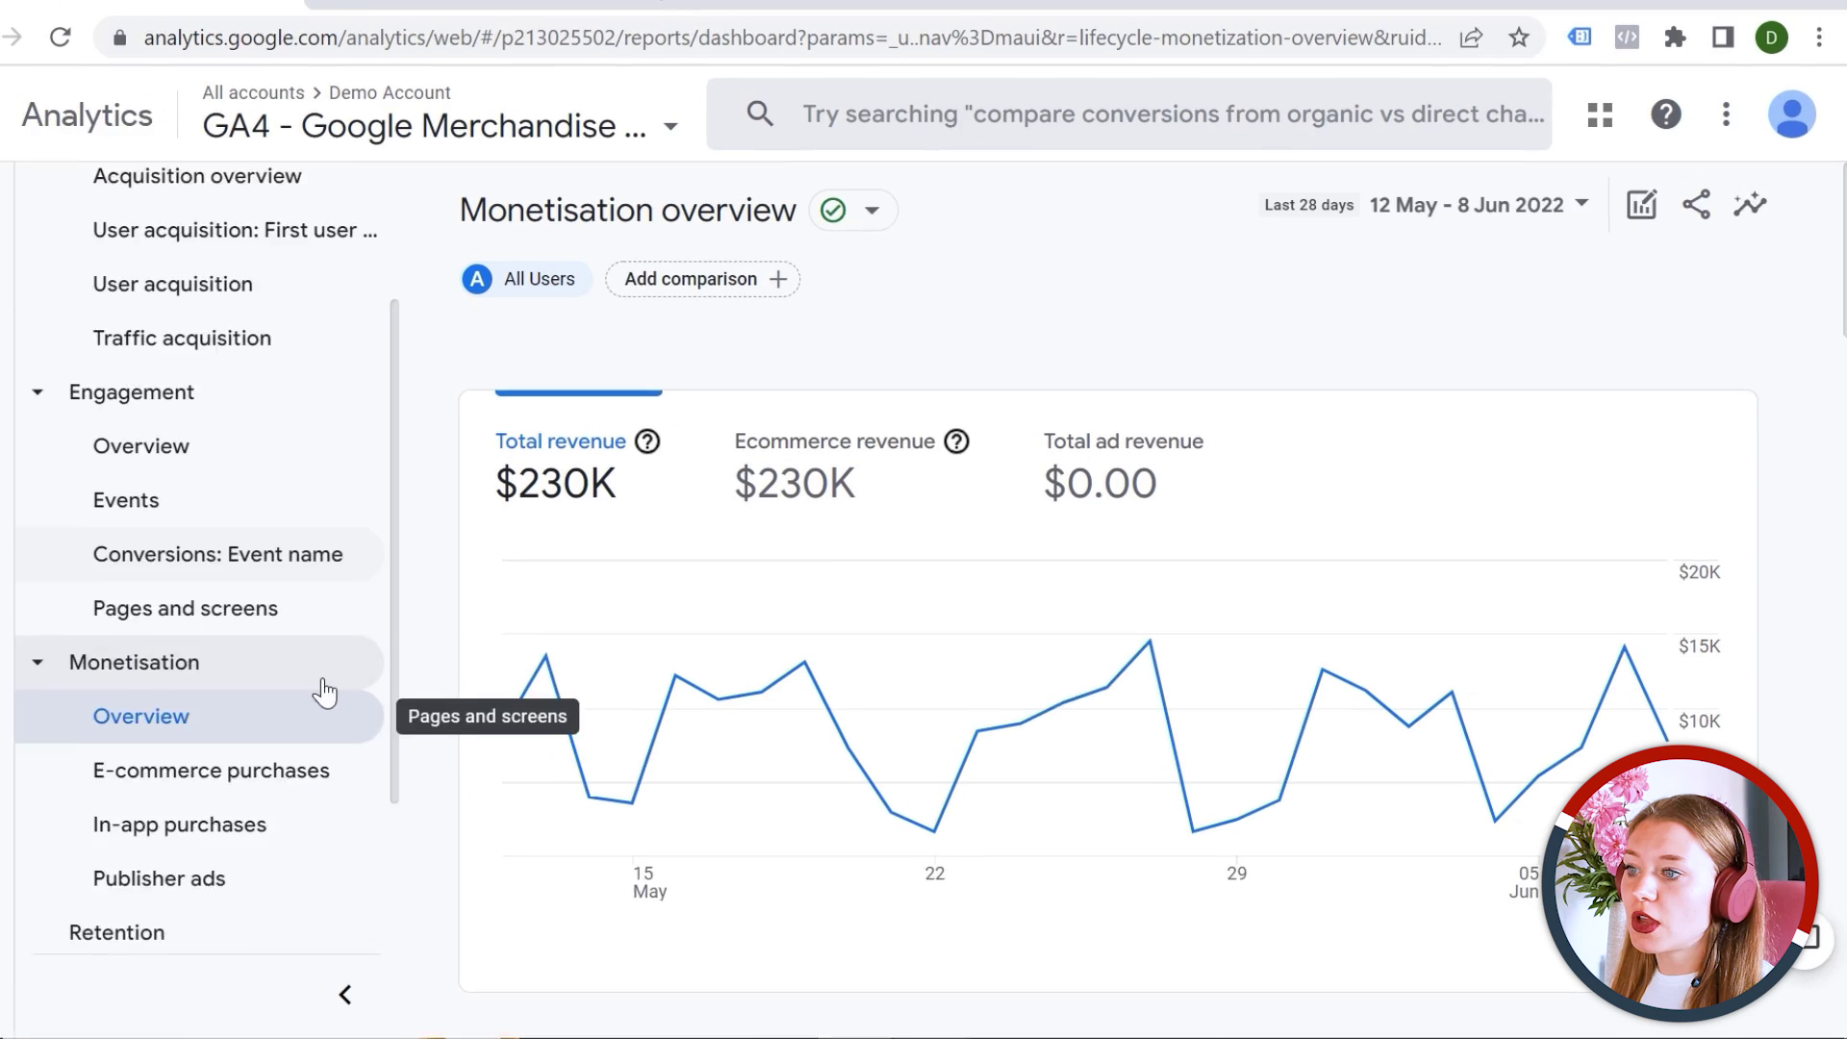
scroll(324, 691, down, 2)
click(221, 746)
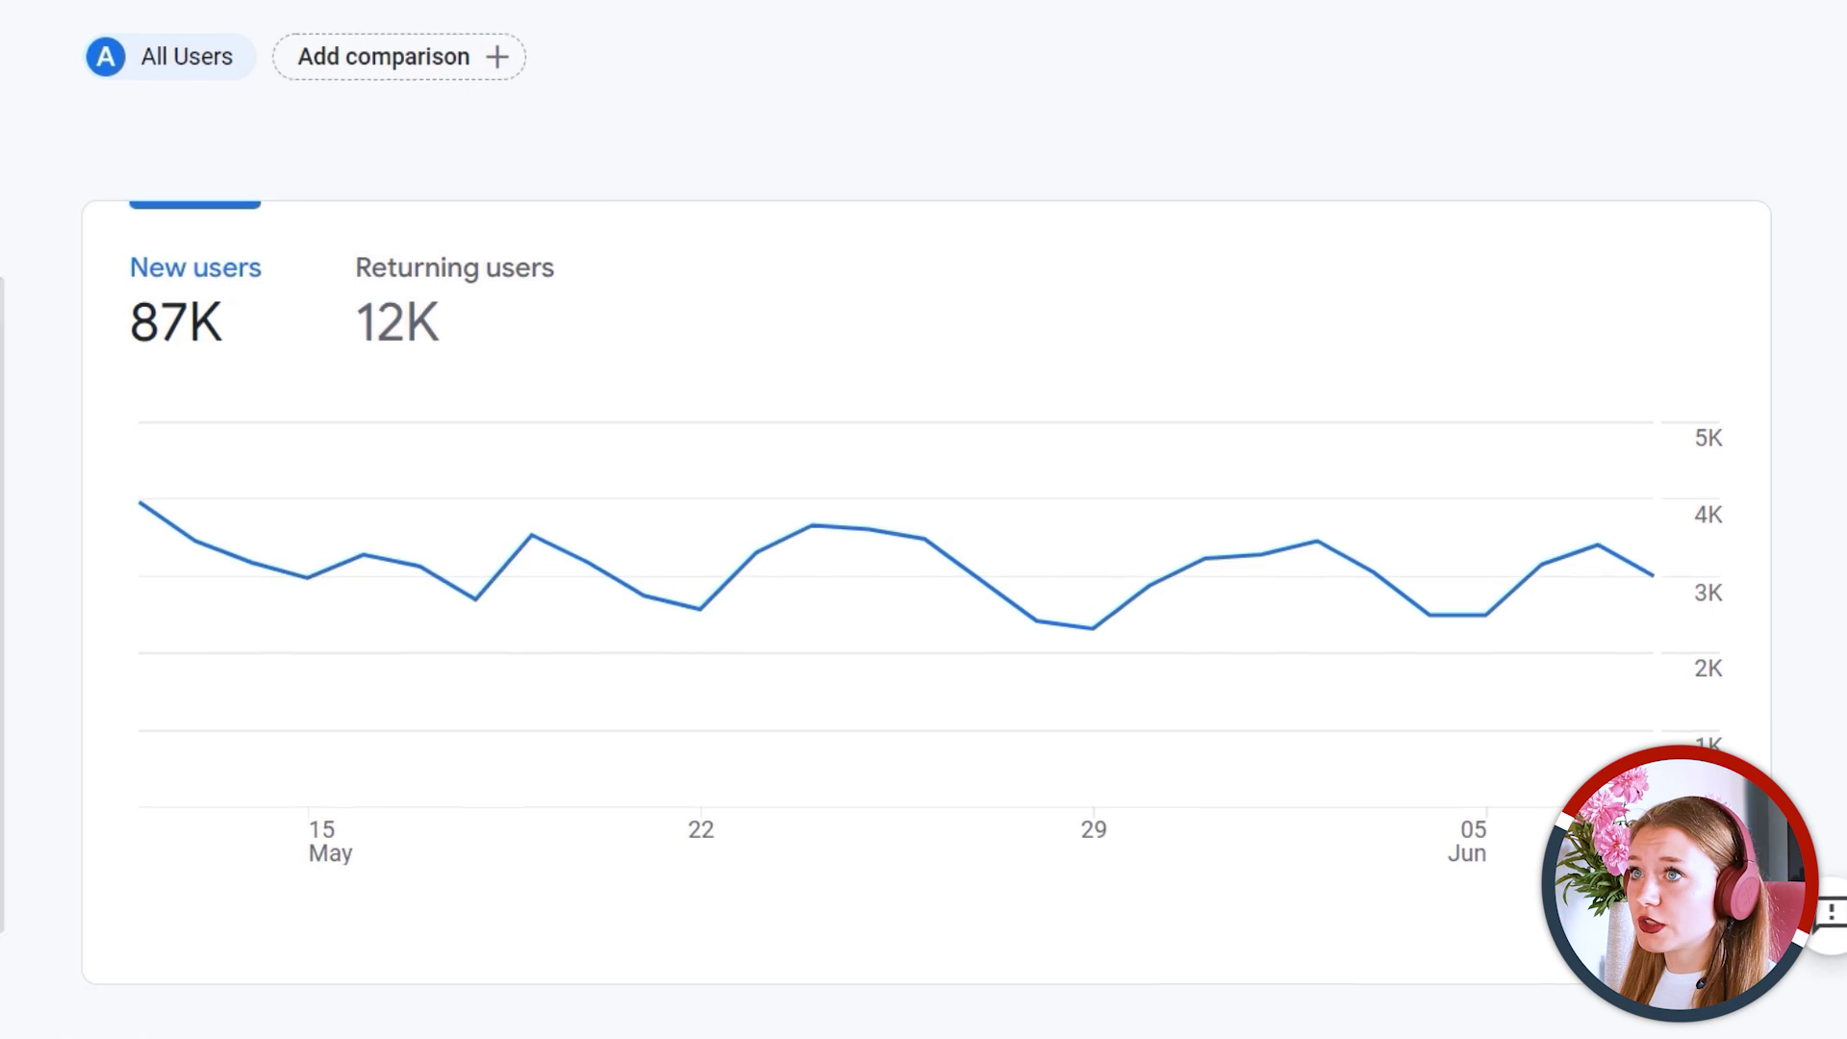
click(227, 871)
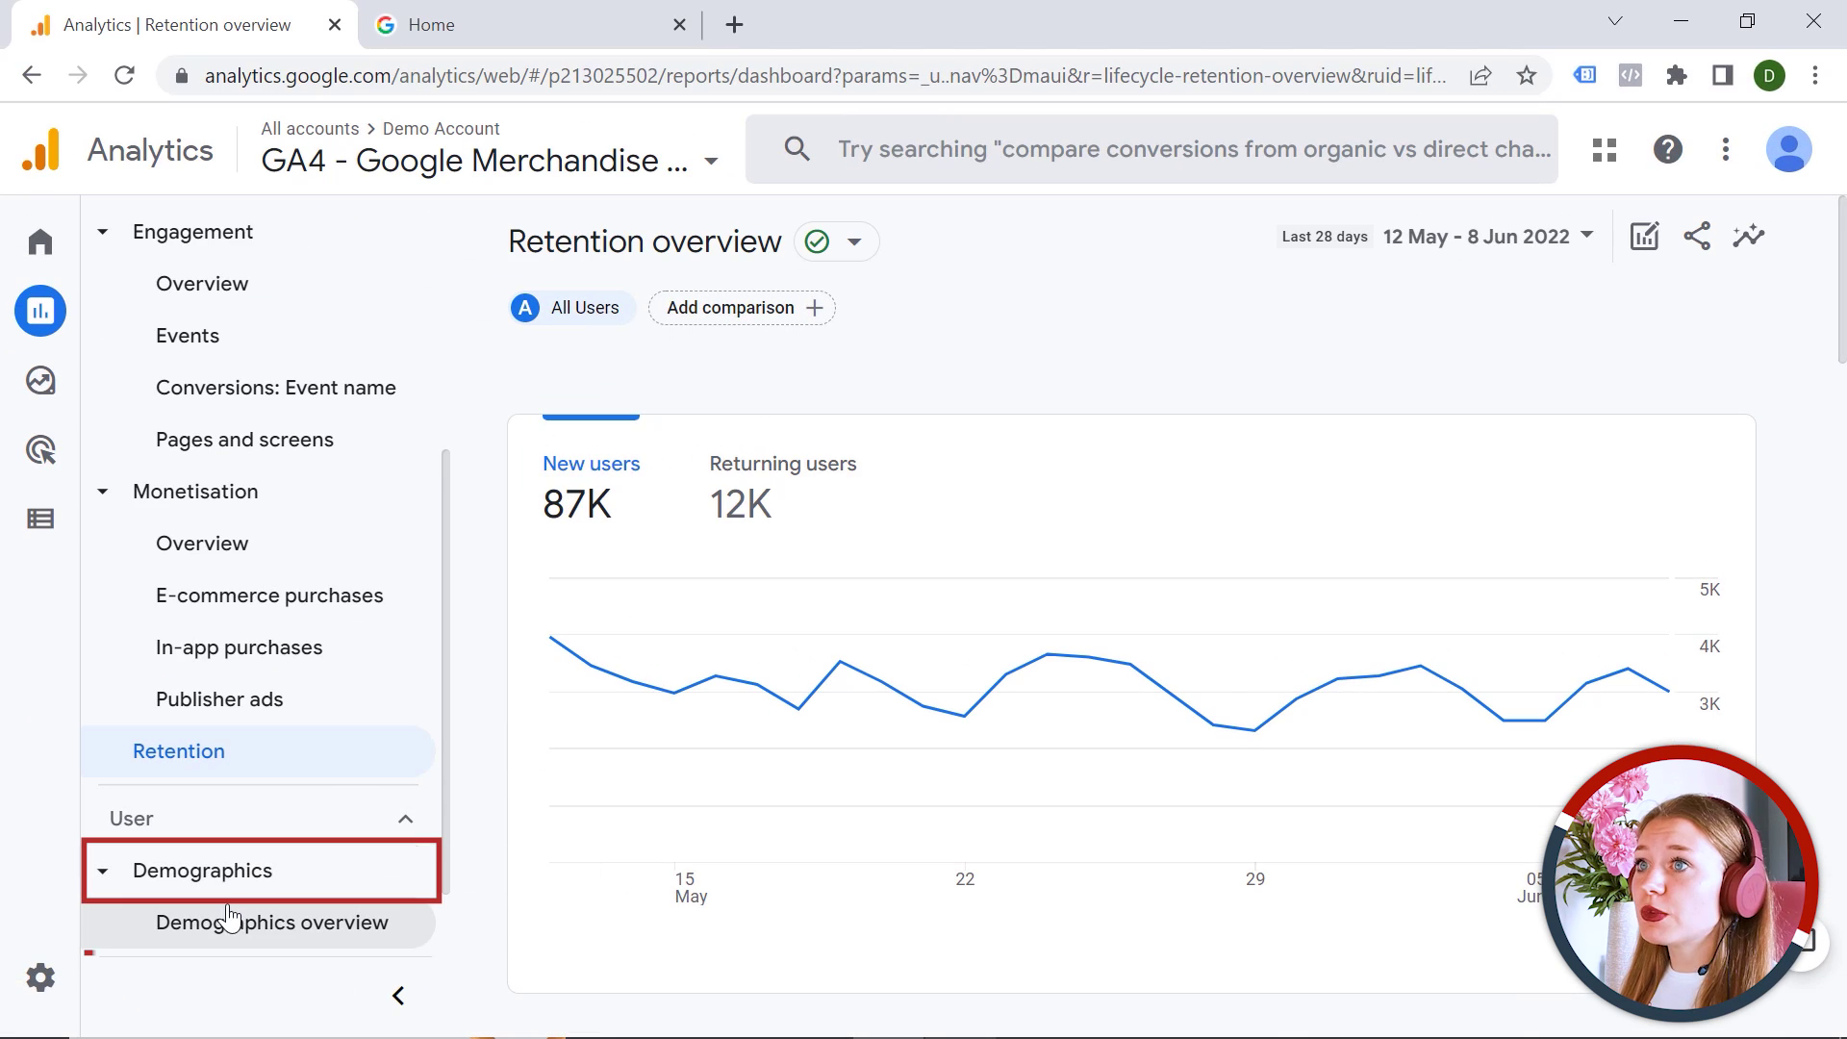
View the Demographics overview, then the Tech overview showing 100.0% of users on Web
click(229, 919)
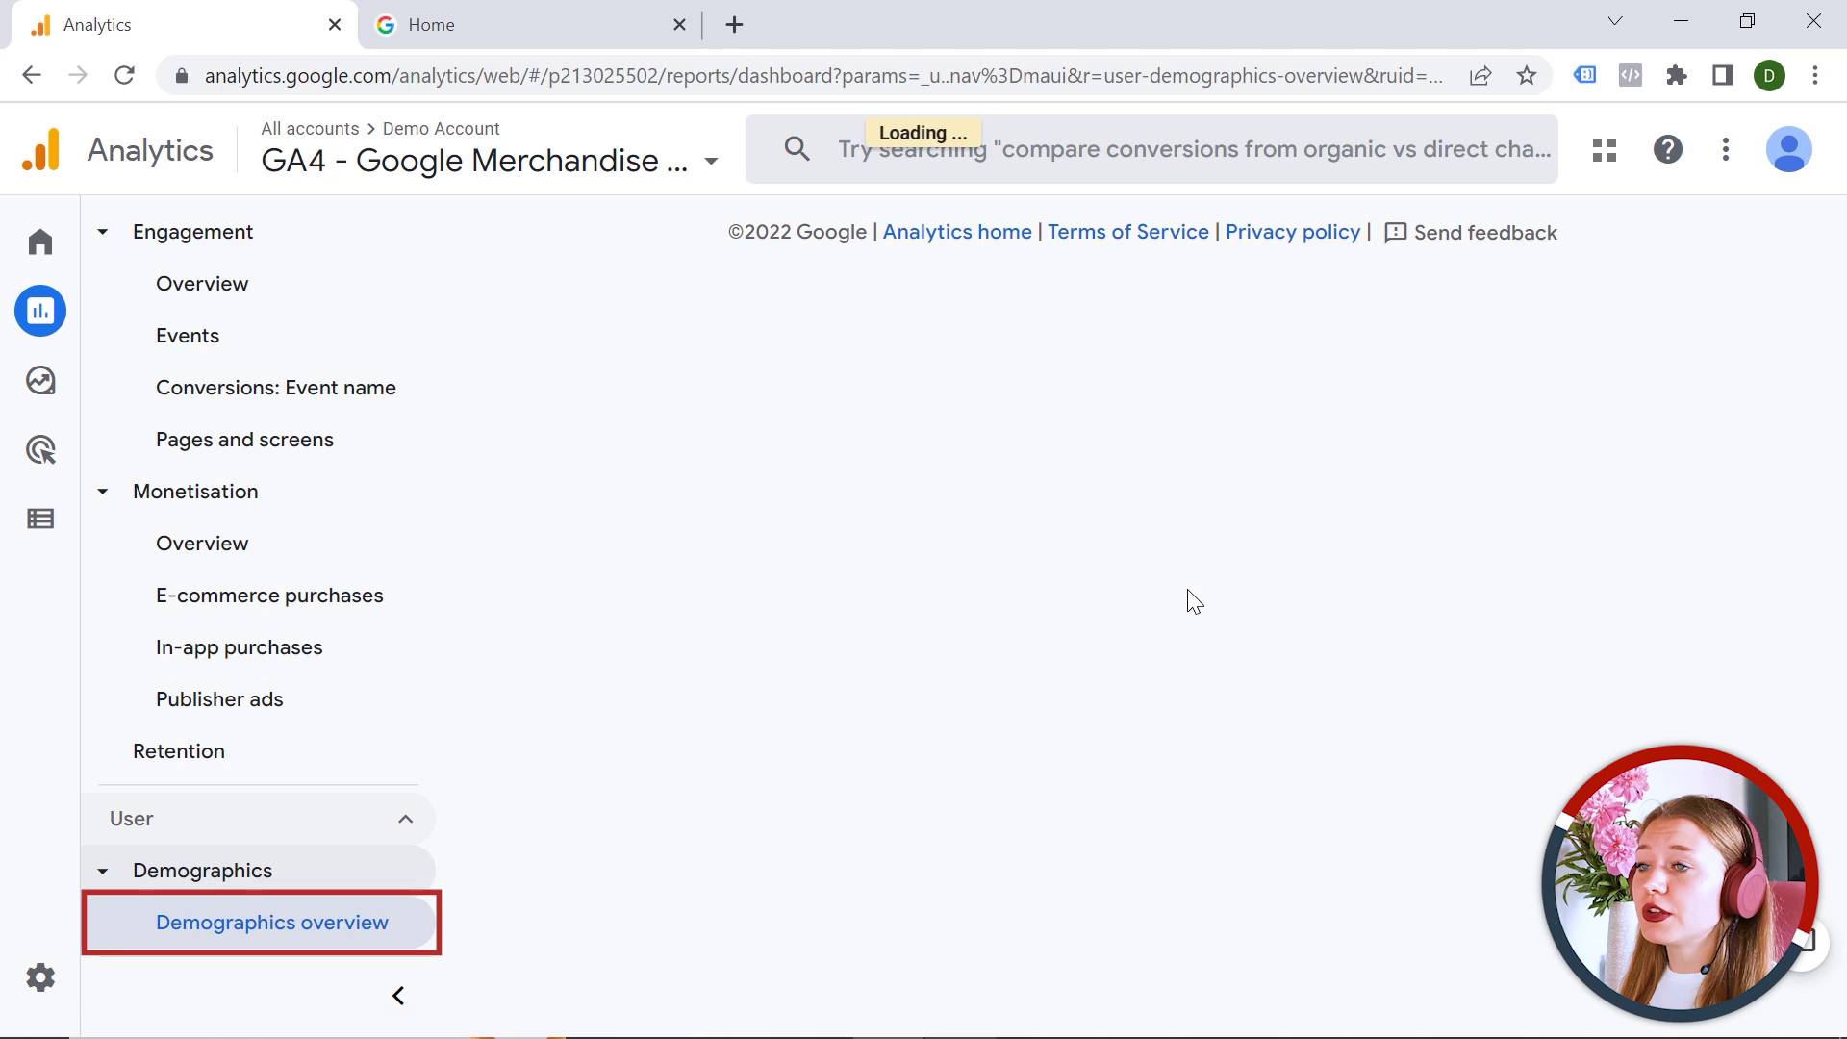
scroll(1178, 616, down, 5)
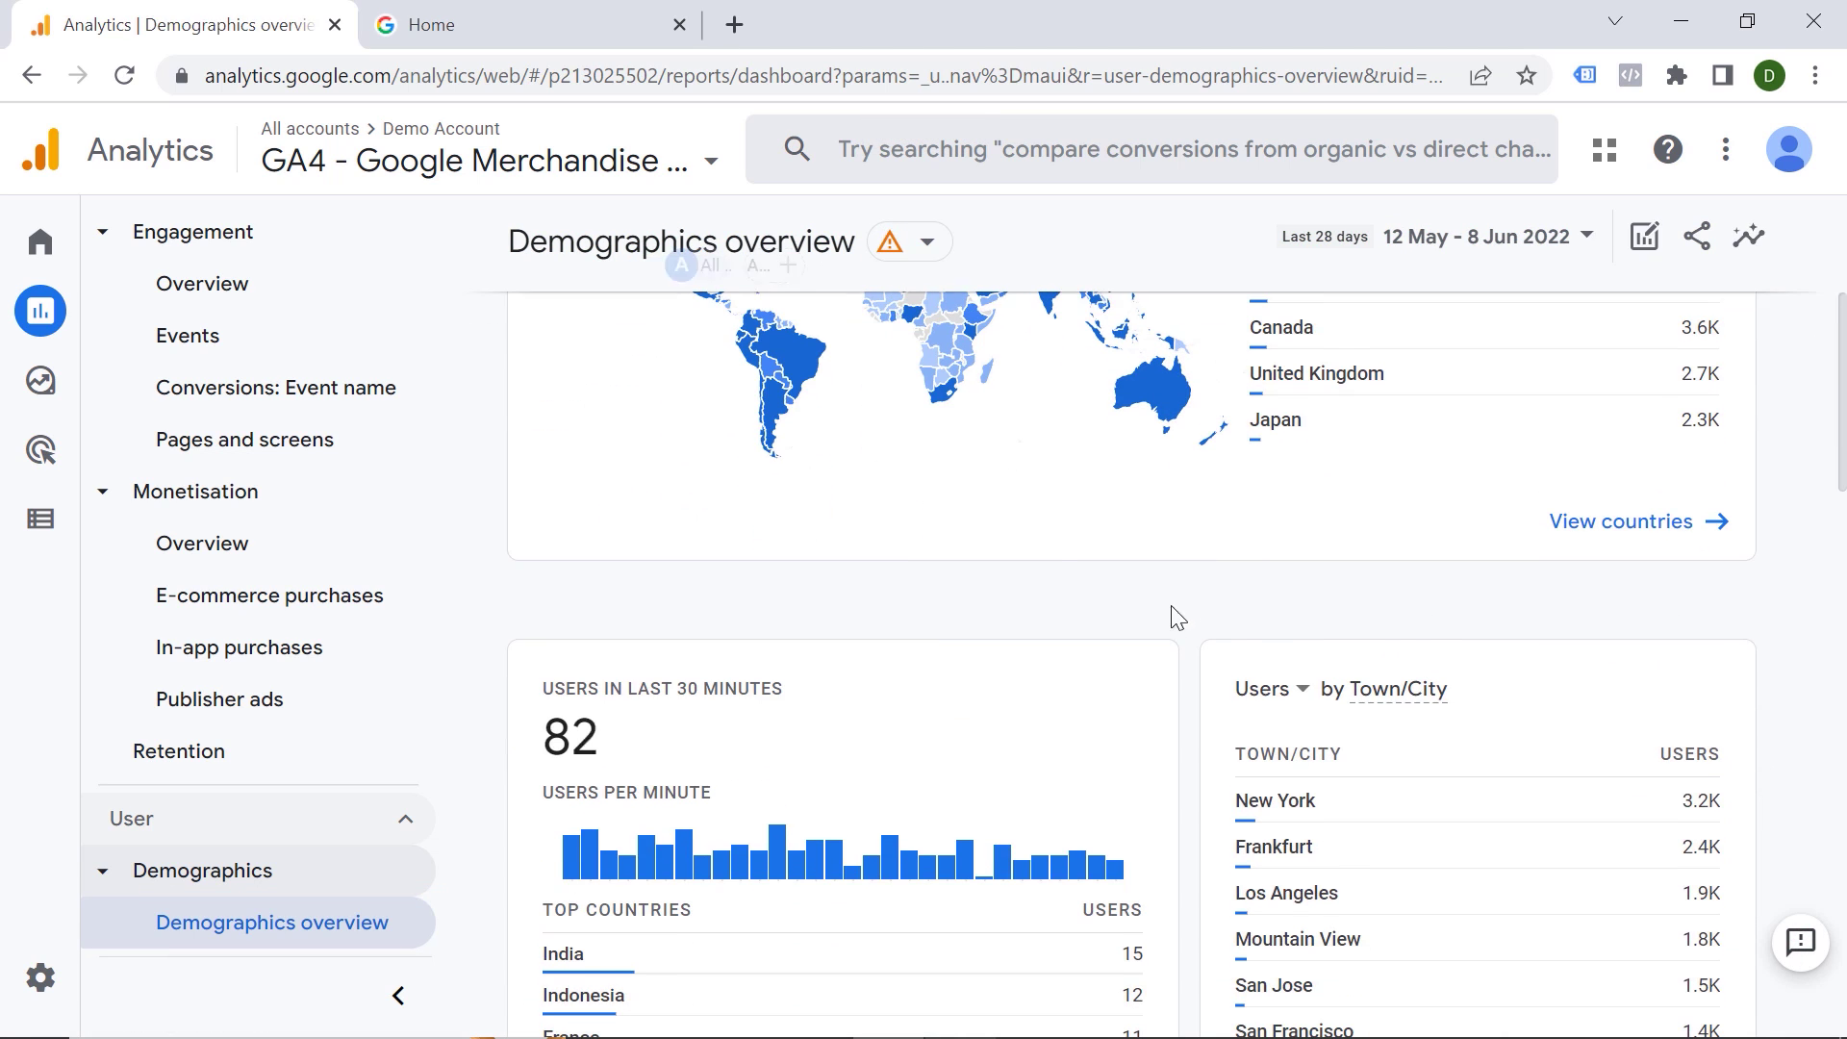
scroll(1196, 581, down, 3)
scroll(318, 808, down, 1)
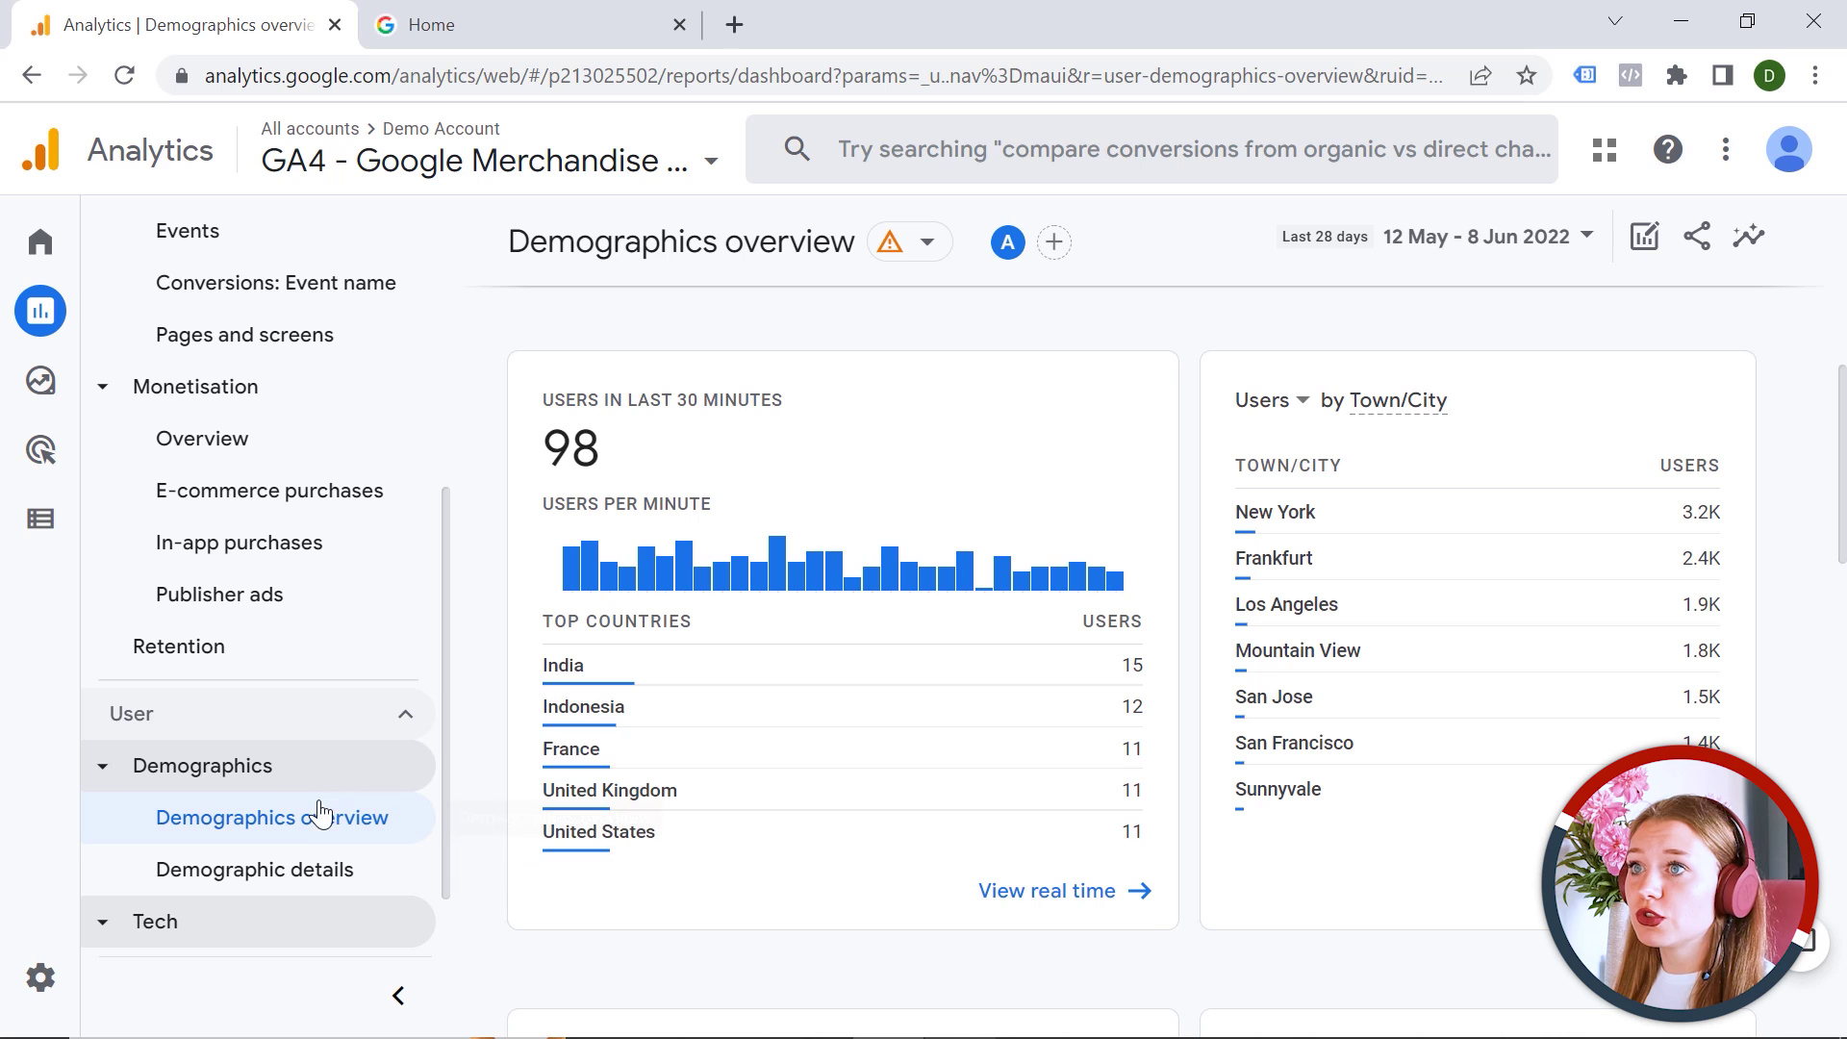
scroll(256, 870, down, 1)
click(256, 871)
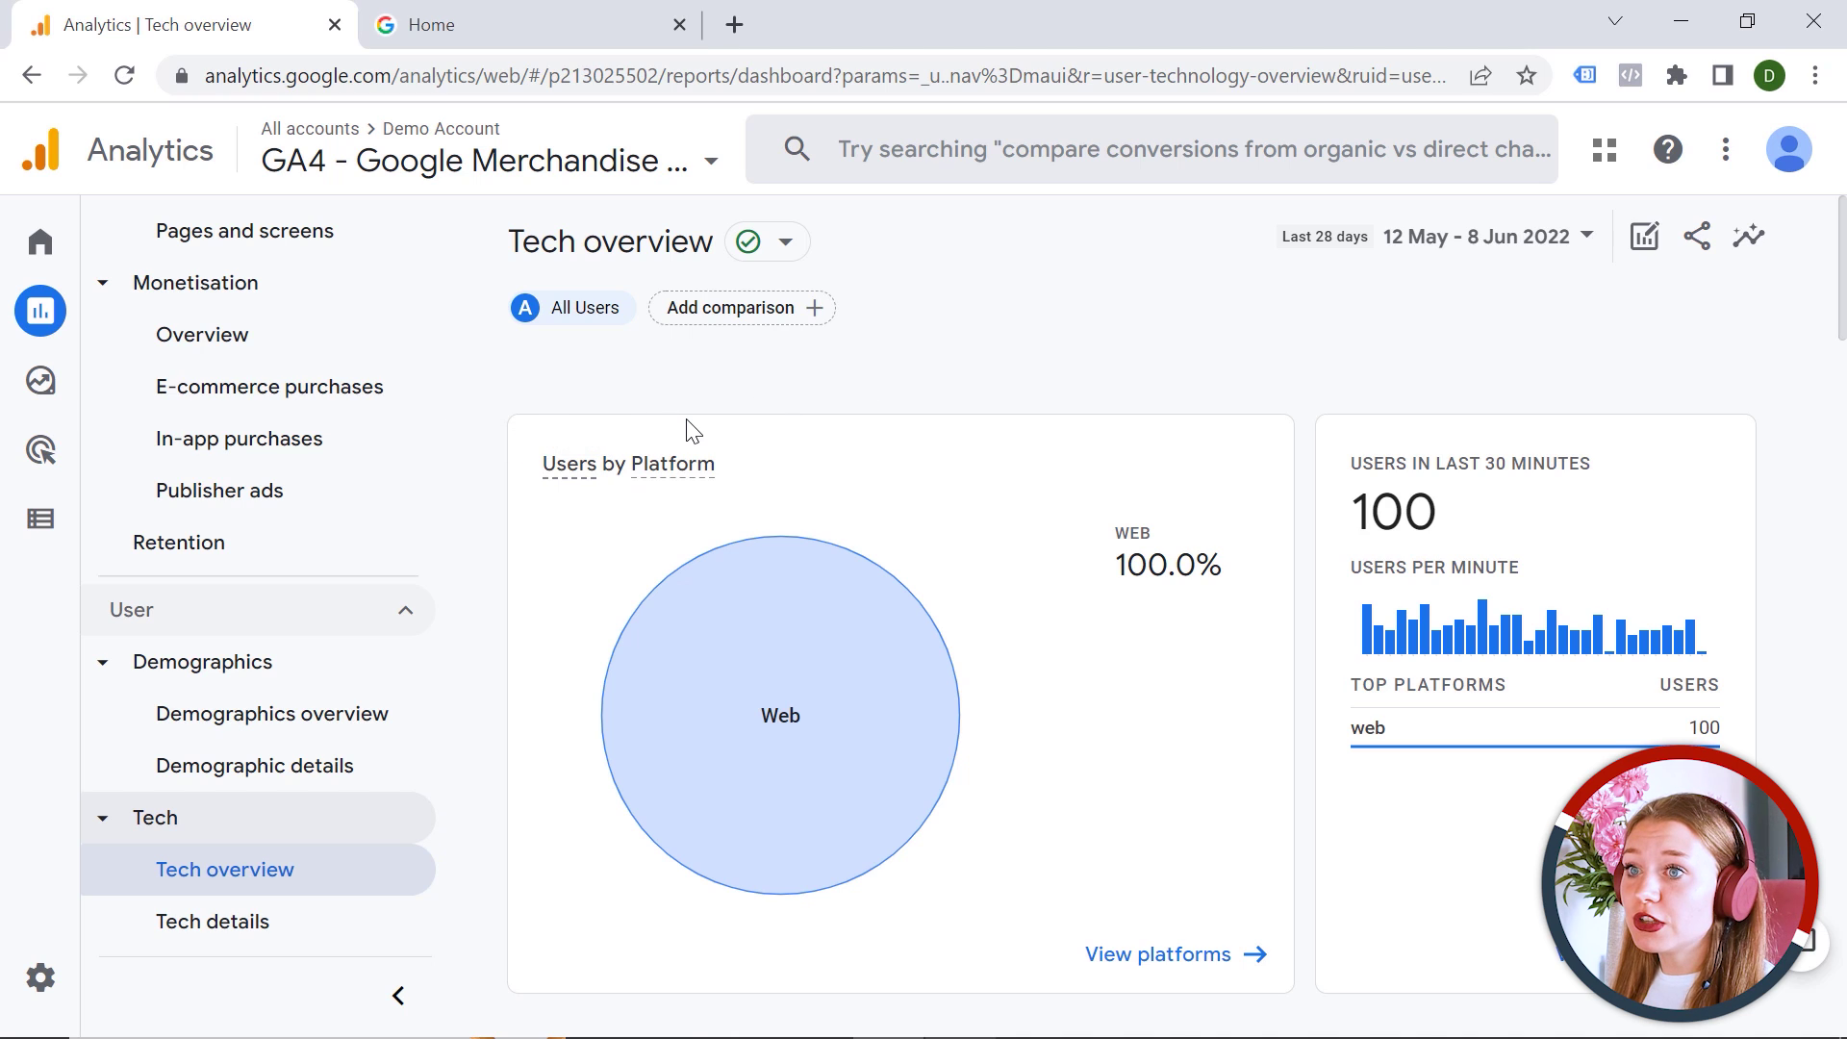
Browse the Explorations templates and start a Funnel exploration
click(56, 393)
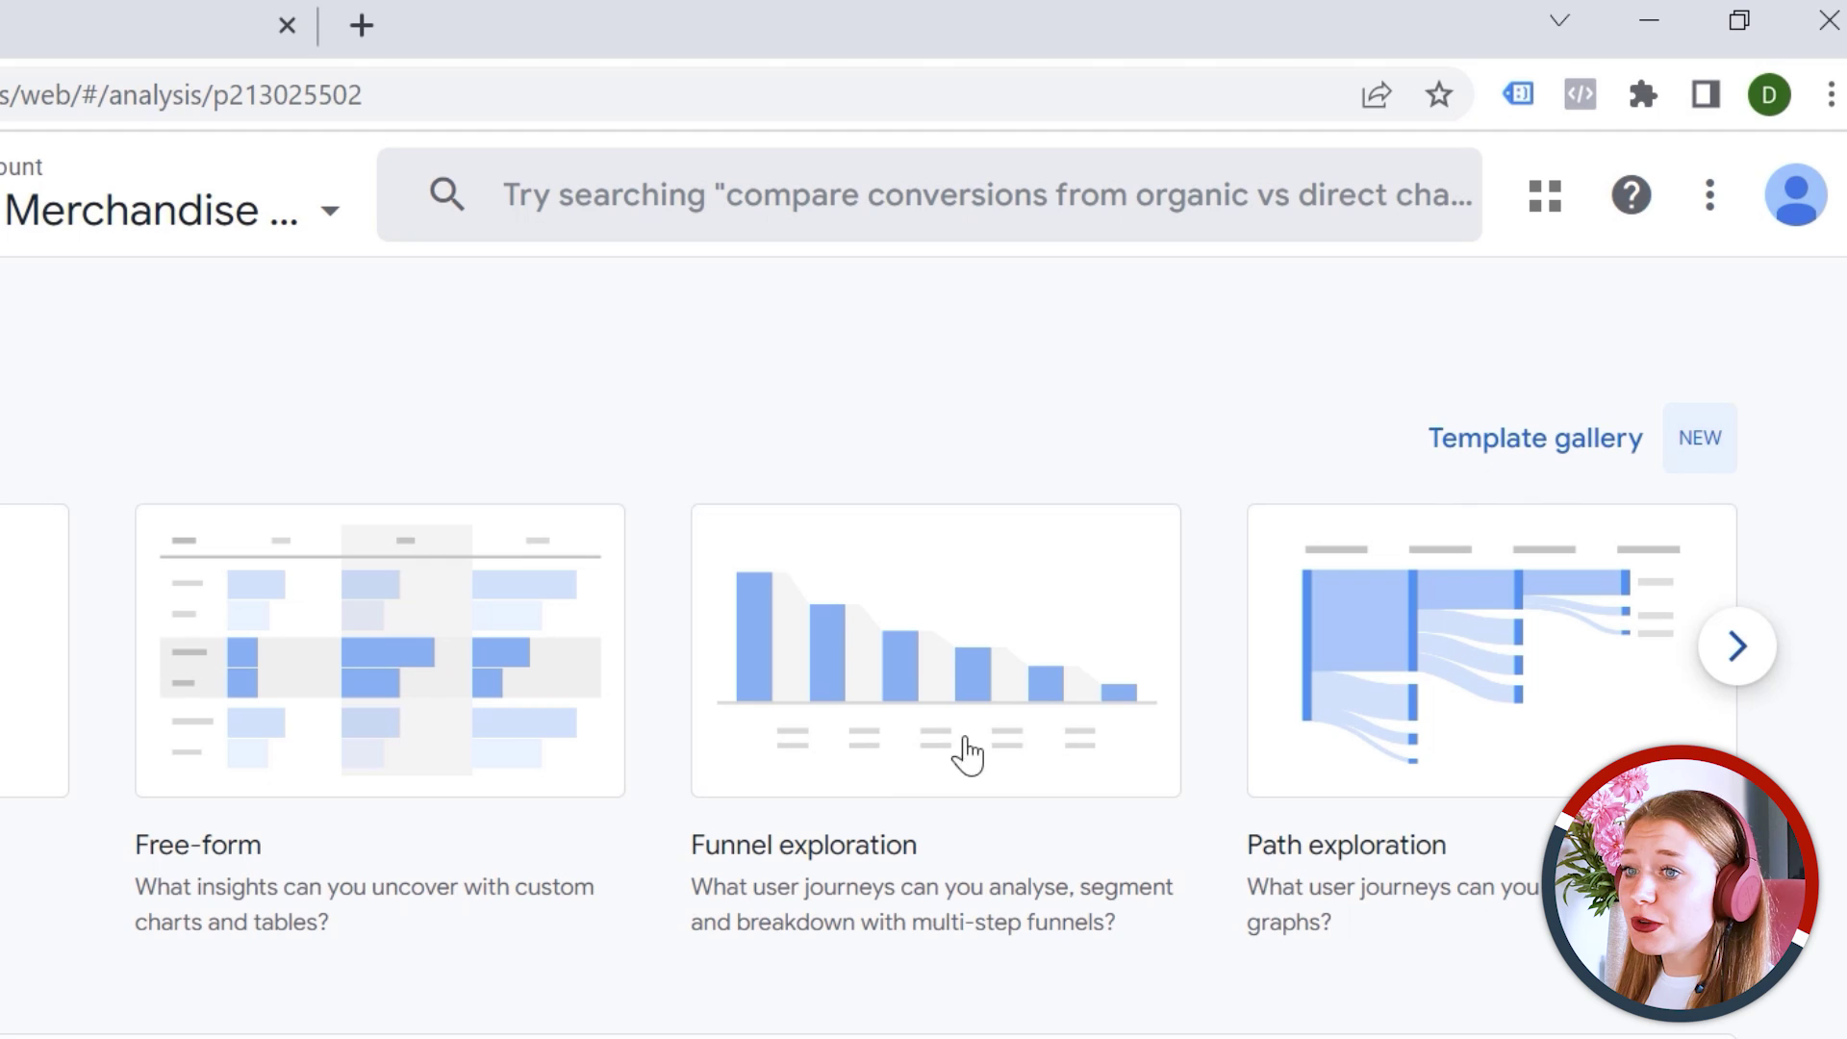
click(1746, 662)
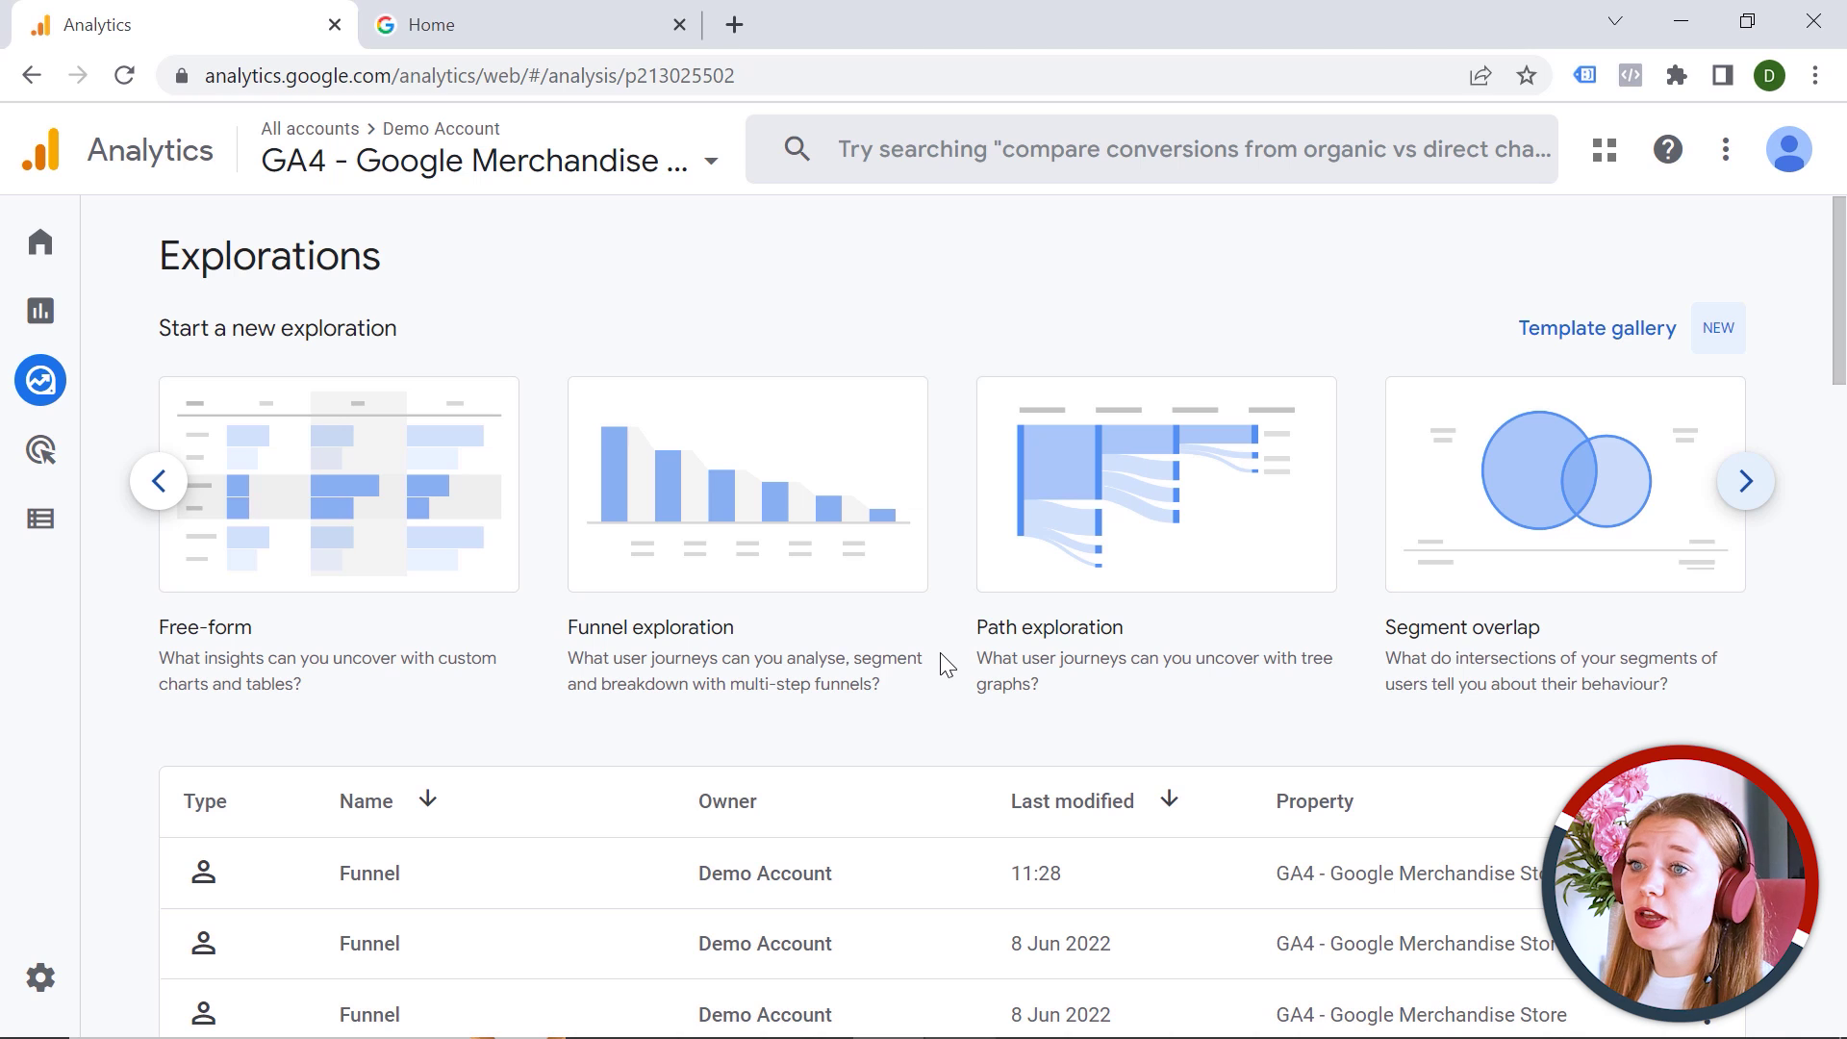
click(789, 531)
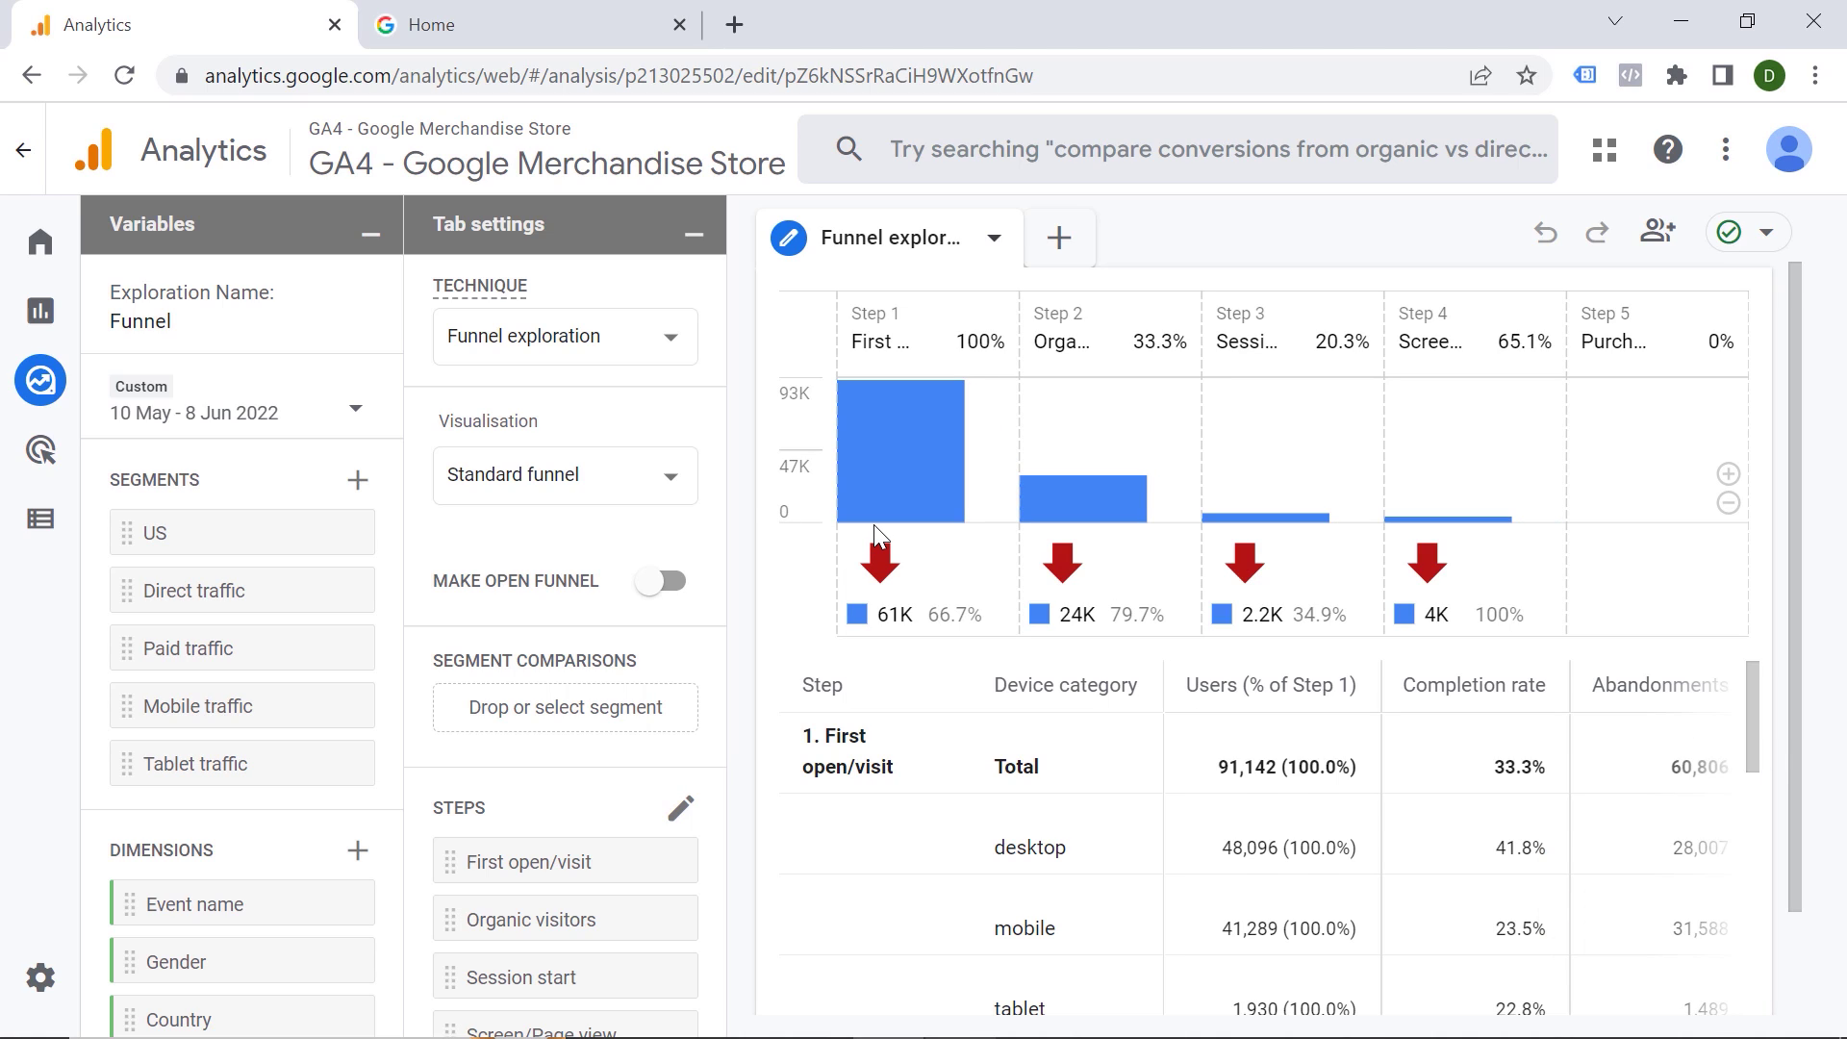
Read First open/visit users by device: desktop 48,096, mobile 41,289, tablet 1,930
mouse_move(894, 514)
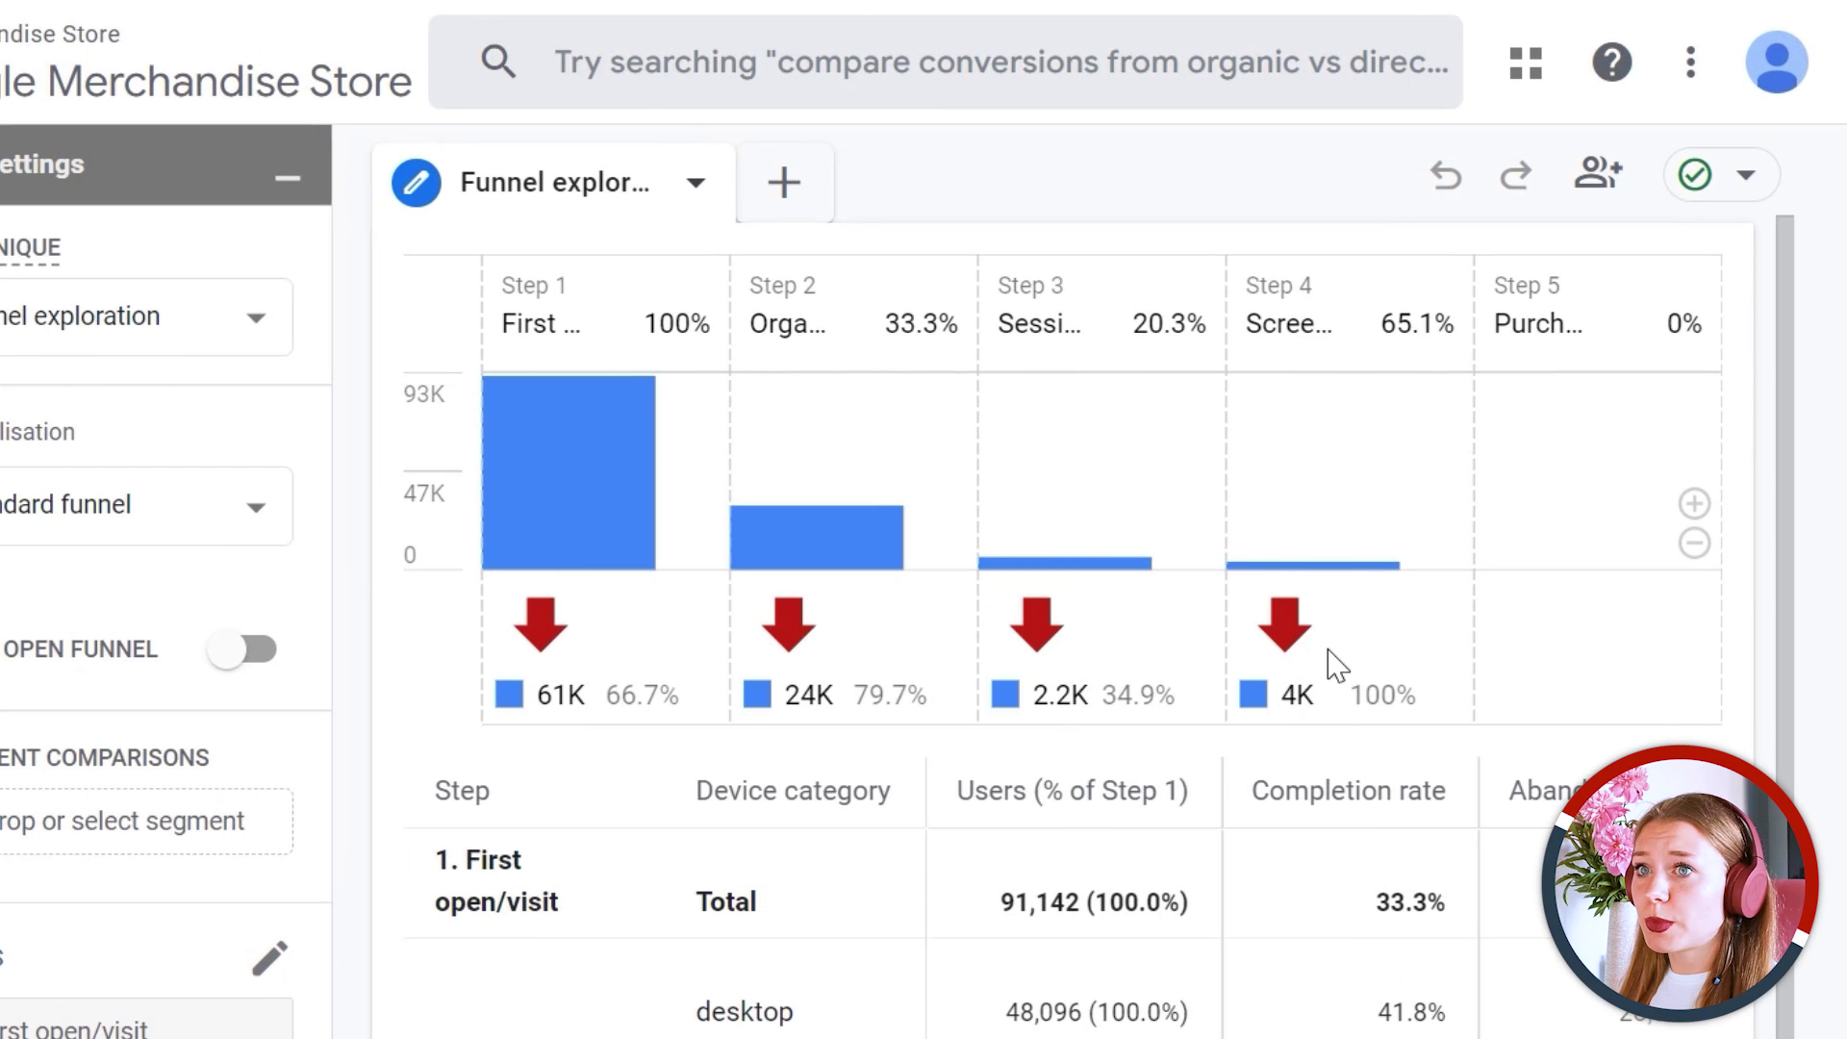
mouse_move(597, 495)
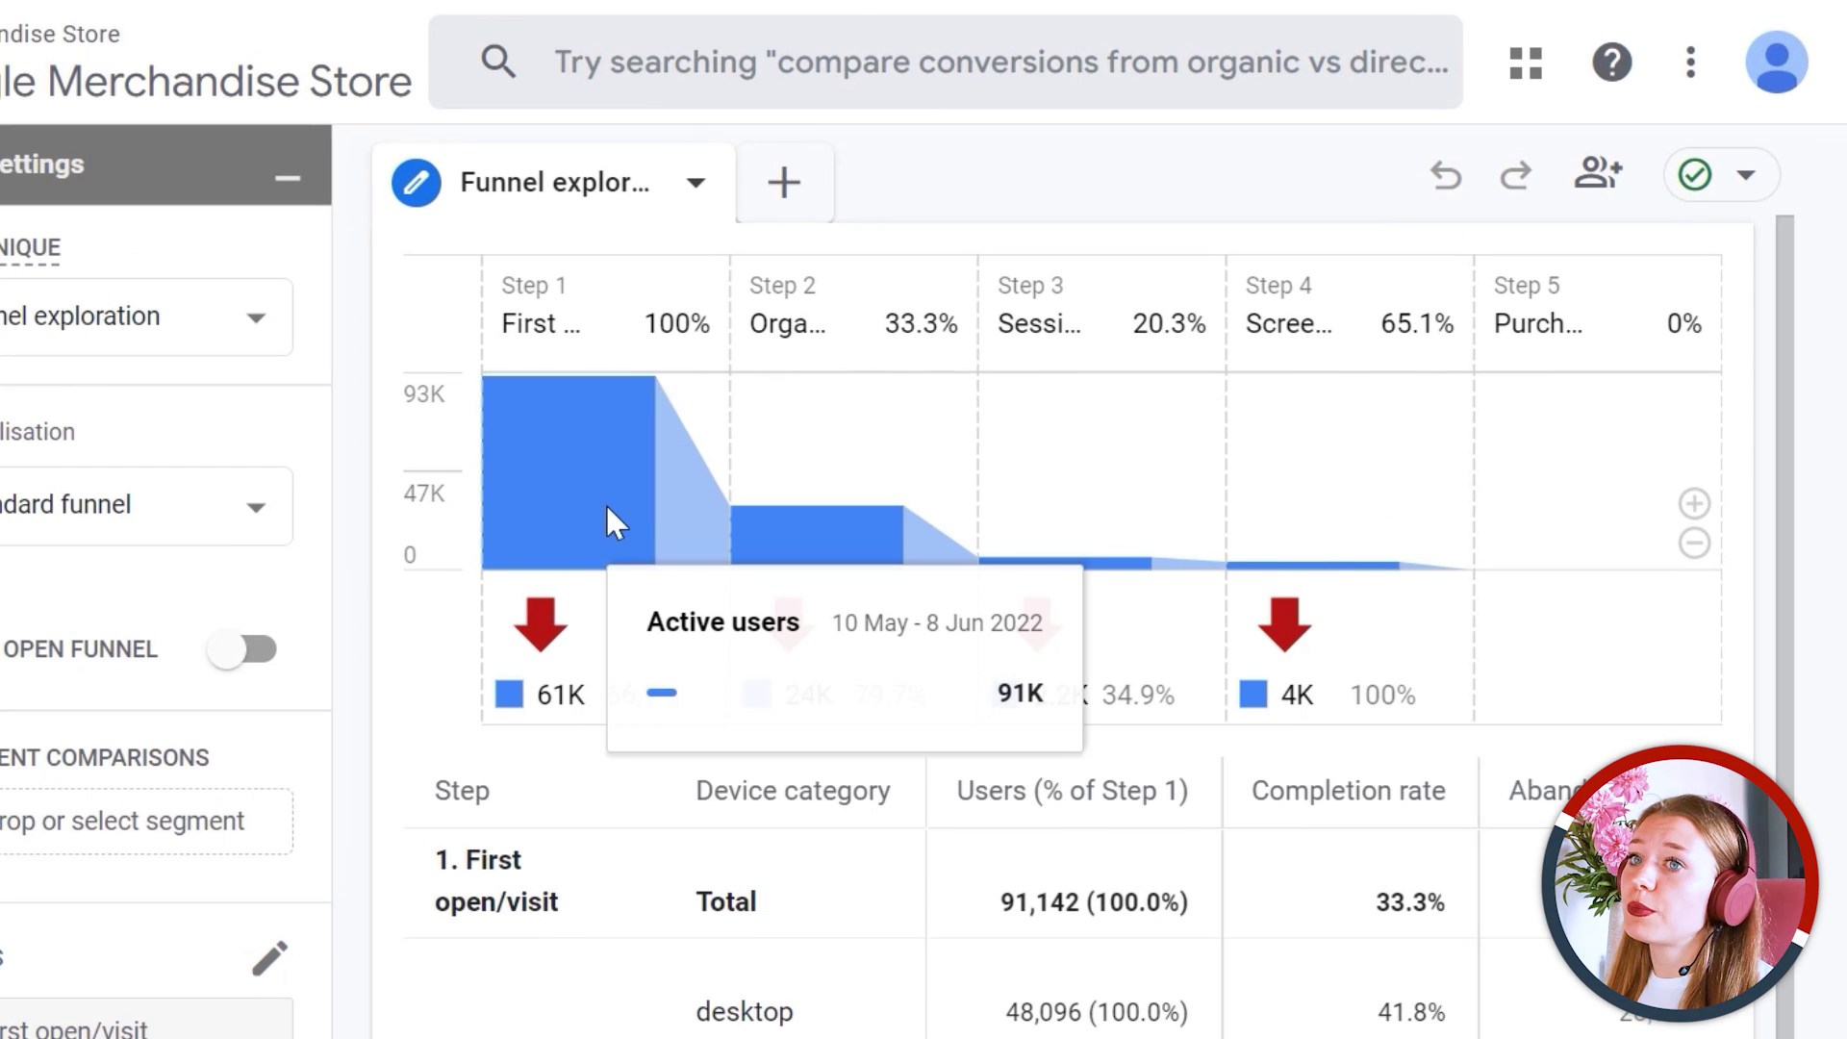
mouse_move(811, 518)
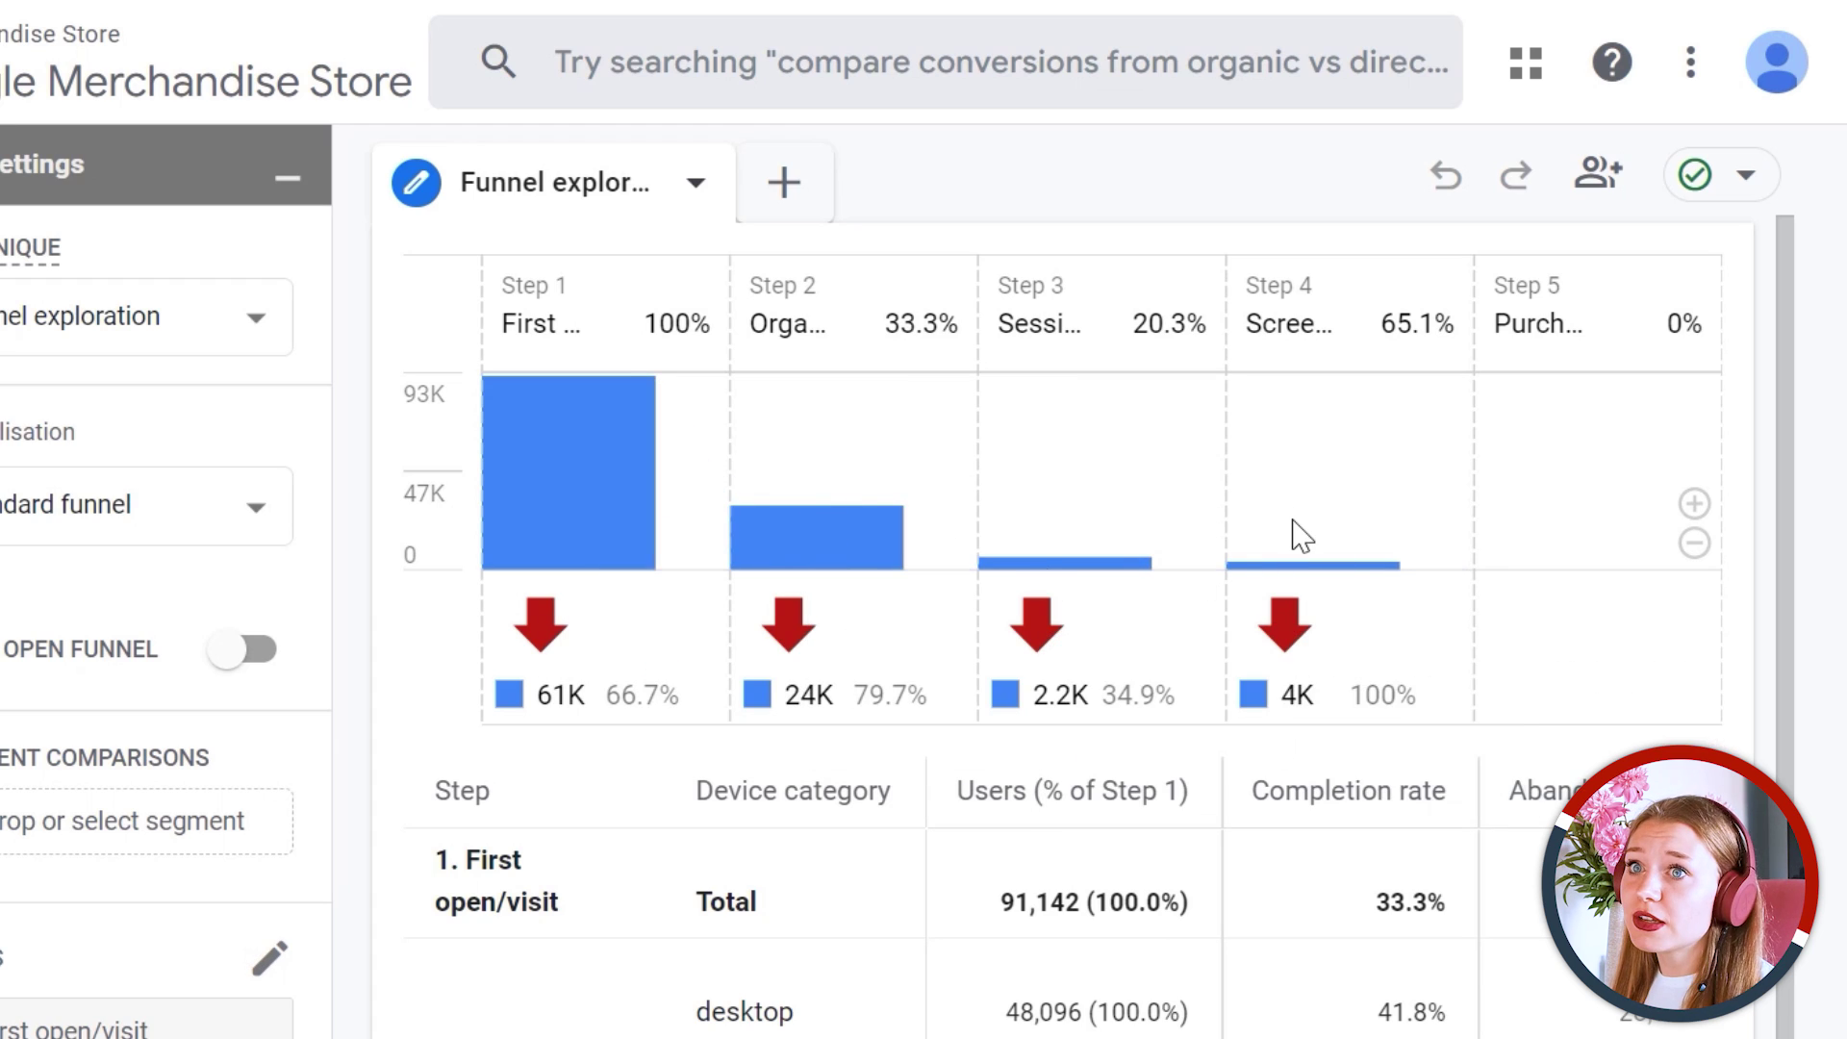
mouse_move(795, 558)
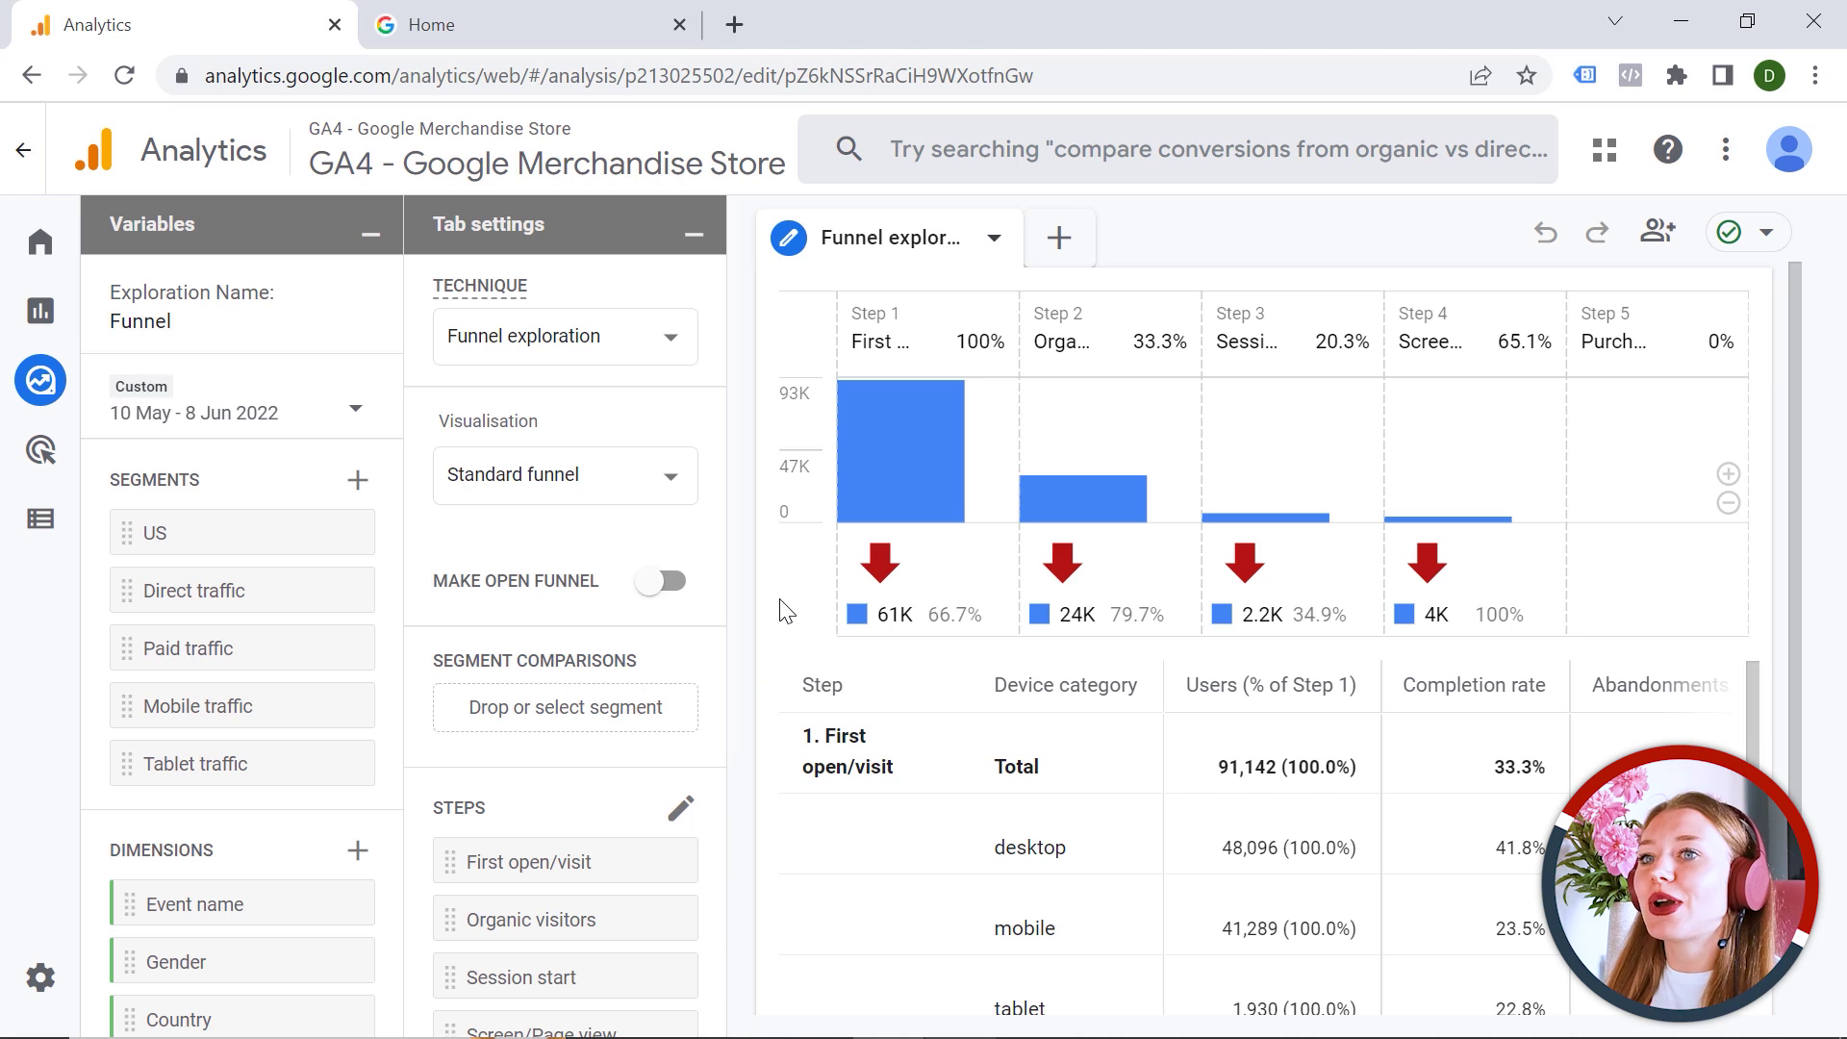
Bring up the Google Merchandise Store homepage with its 'For Everyone' banner
click(579, 39)
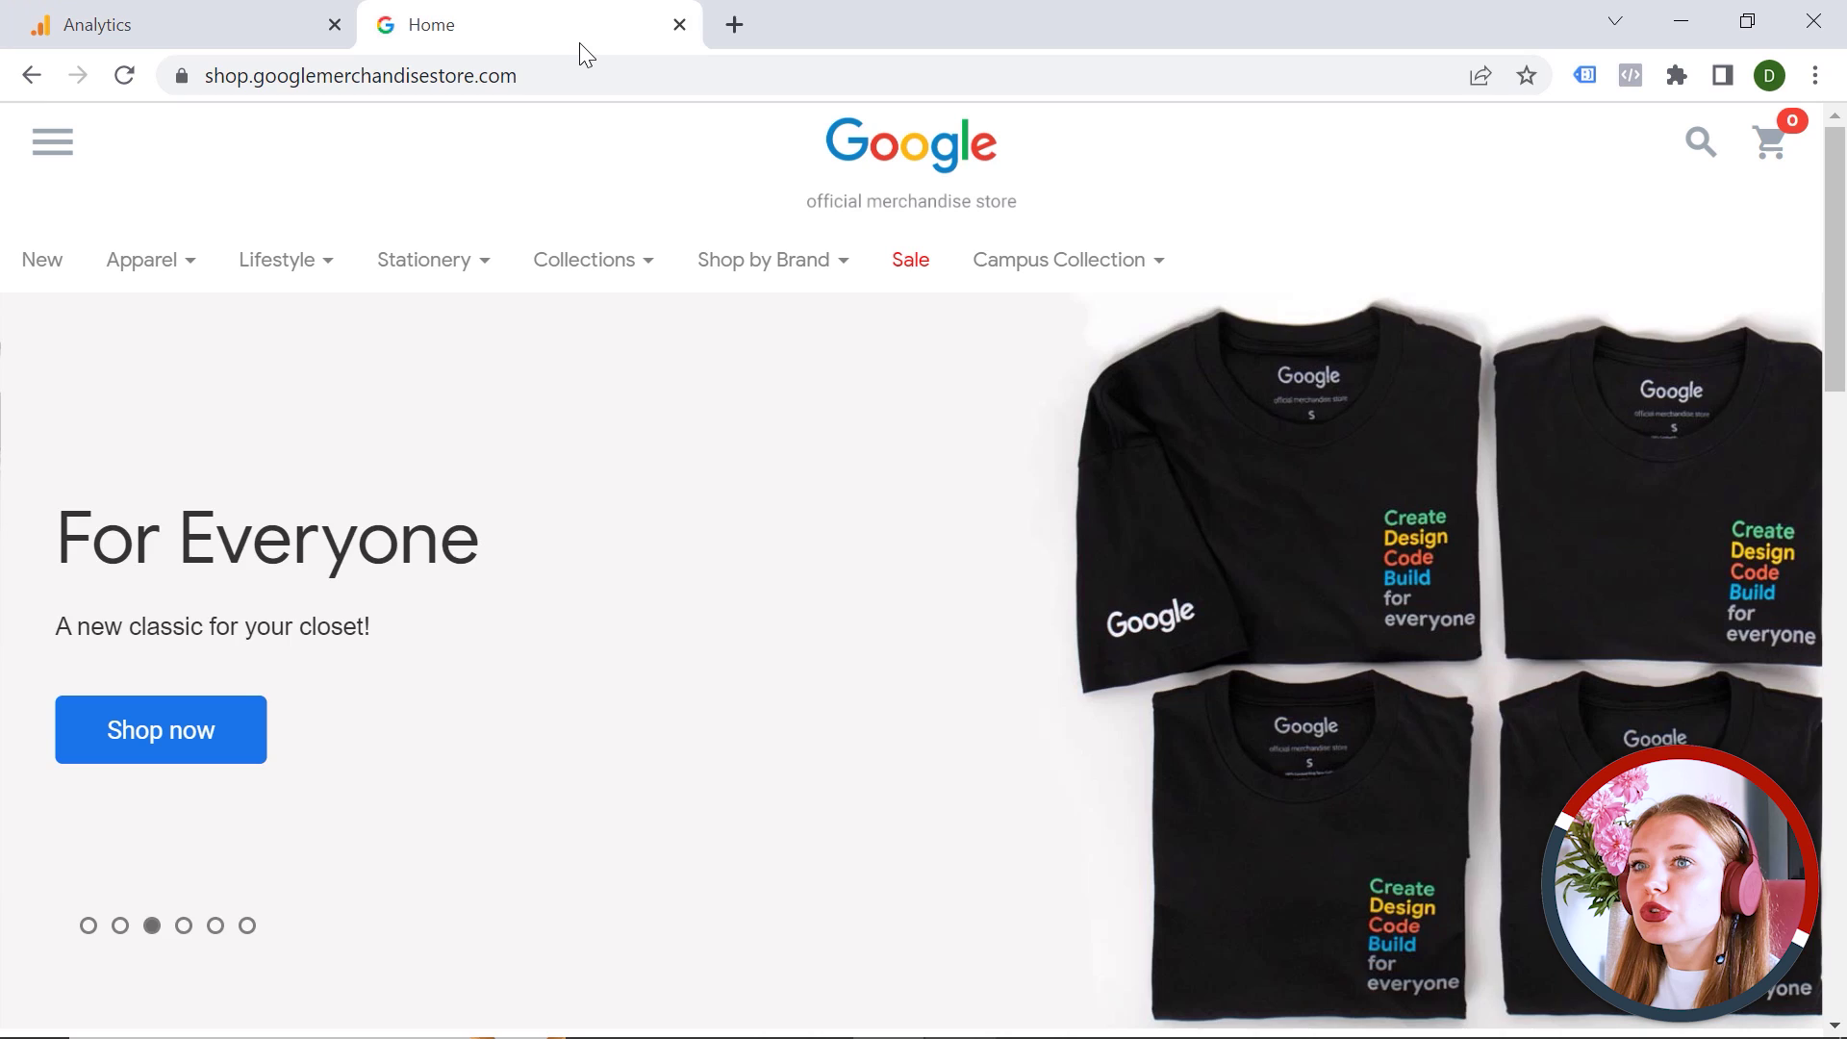